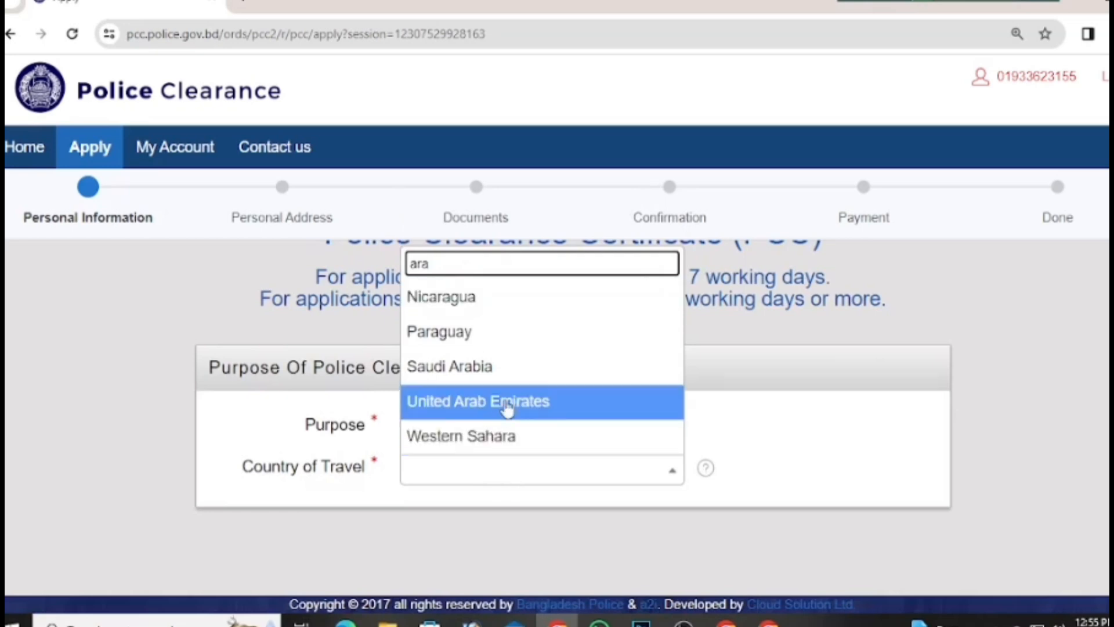
Step: Choose the destination country from the Country of Travel list filtered by 'ara'
{"action": "left_click", "coordinate": [527, 377]}
Step: Enter the applicant's passport number in the PASSPORT NO field
{"action": "scroll", "coordinate": [548, 367], "scroll_direction": "down", "scroll_amount": 5}
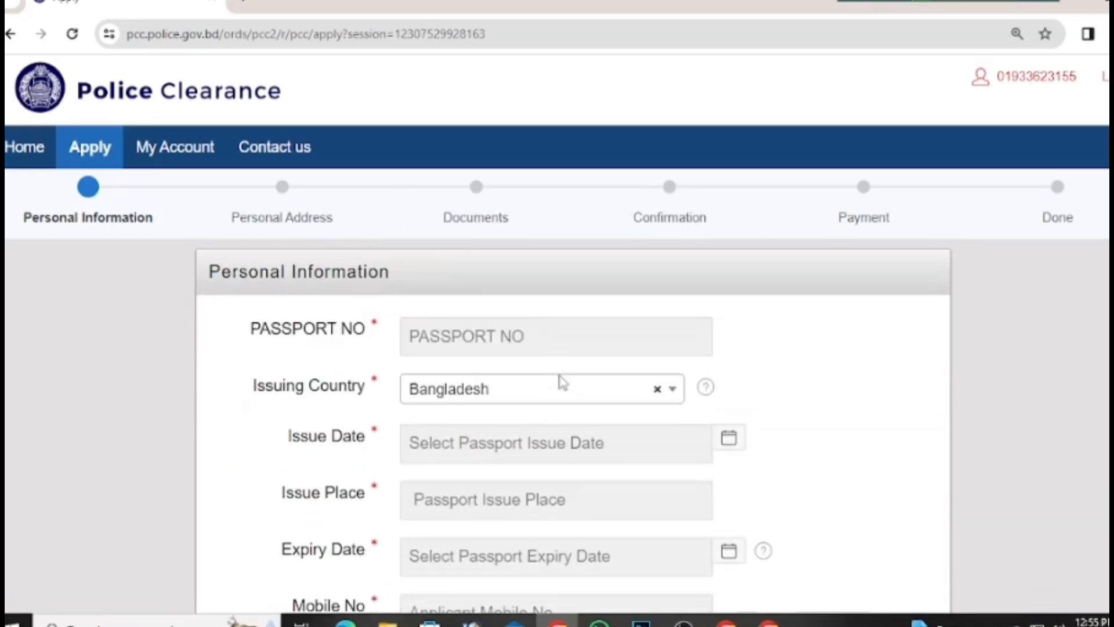
{"action": "left_click", "coordinate": [531, 333]}
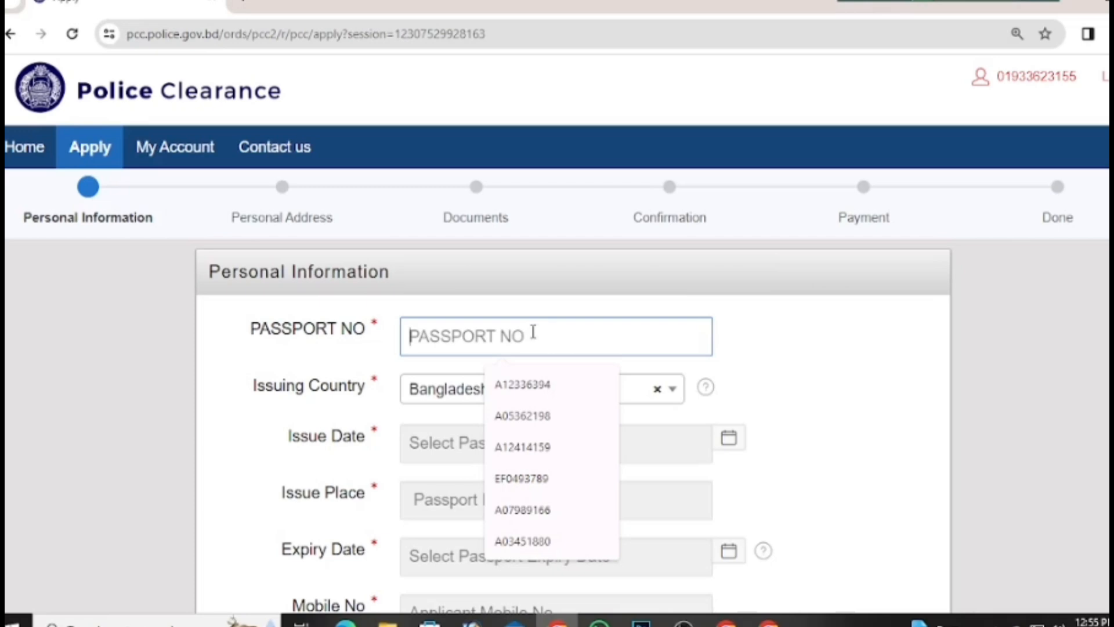
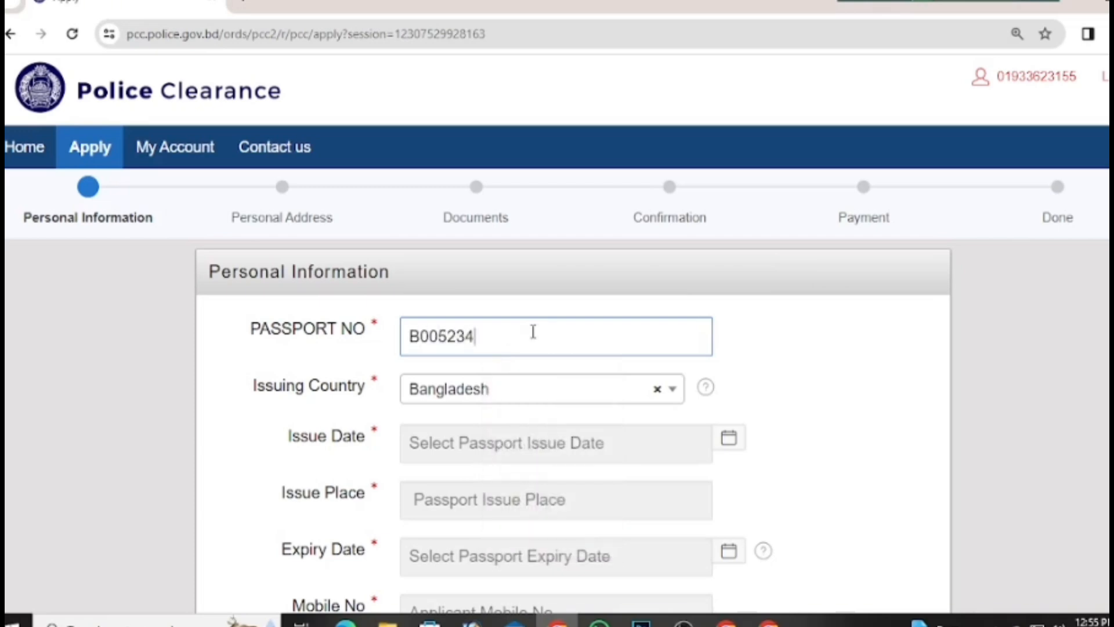
Step: Set the passport Issue Date to 18-Jul-2022
{"action": "left_click", "coordinate": [535, 444]}
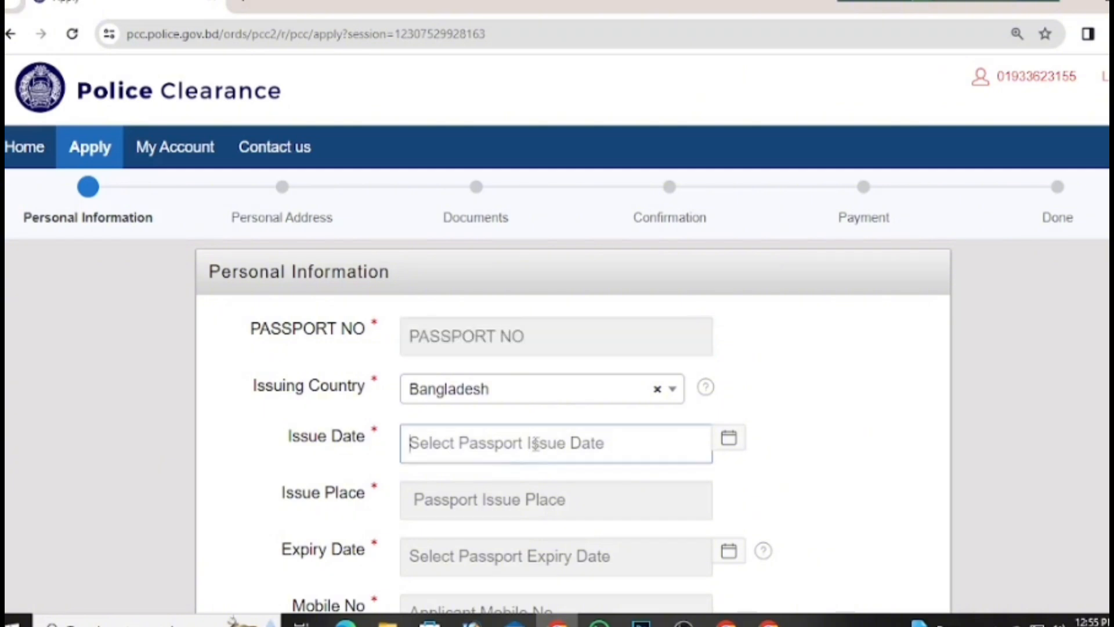
{"action": "left_click", "coordinate": [615, 159]}
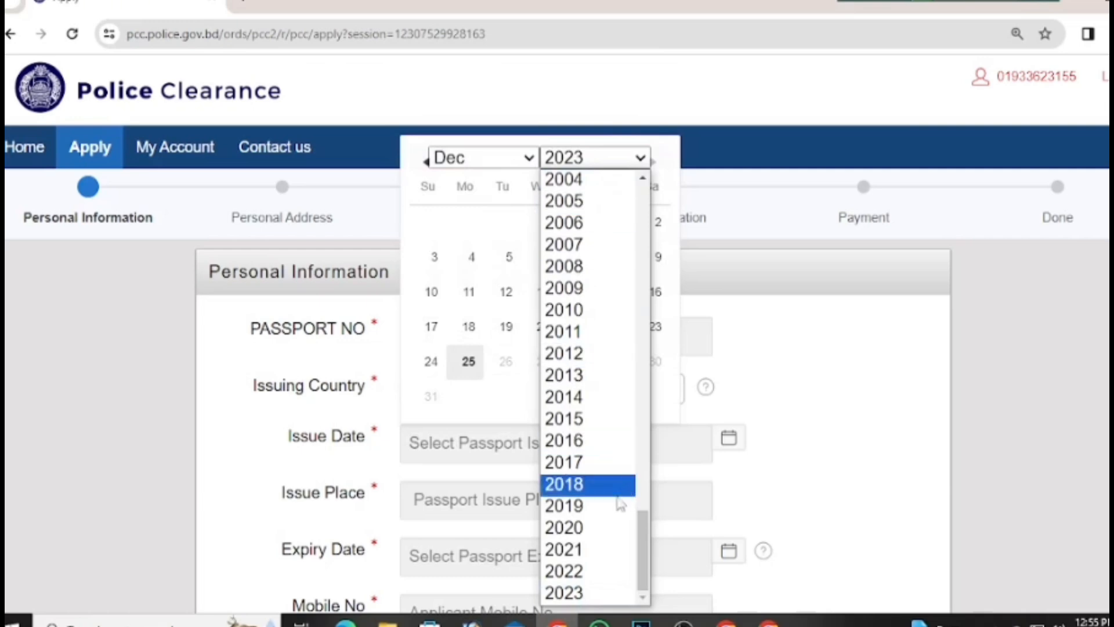
{"action": "left_click", "coordinate": [601, 576]}
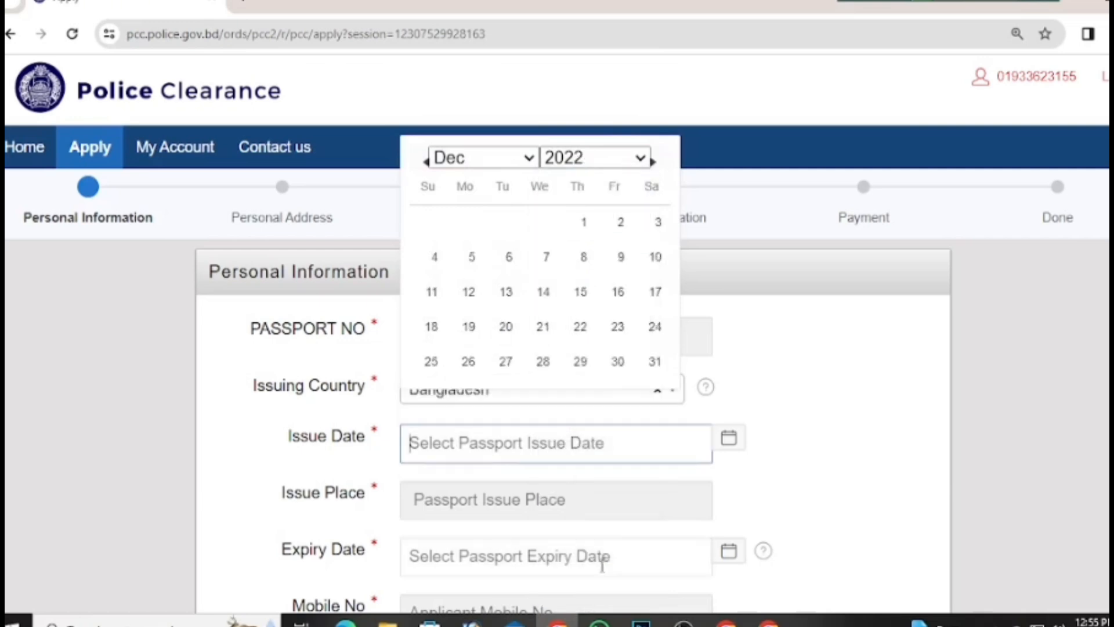
{"action": "left_click", "coordinate": [522, 165]}
{"action": "left_click", "coordinate": [508, 310]}
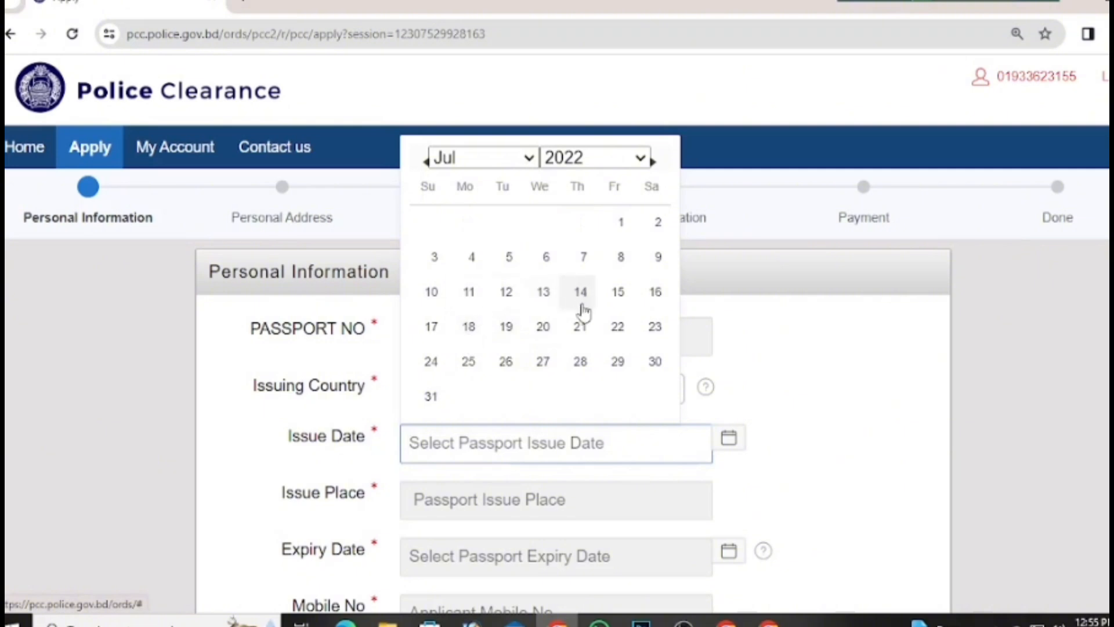
{"action": "left_click", "coordinate": [477, 343]}
{"action": "left_click", "coordinate": [500, 495]}
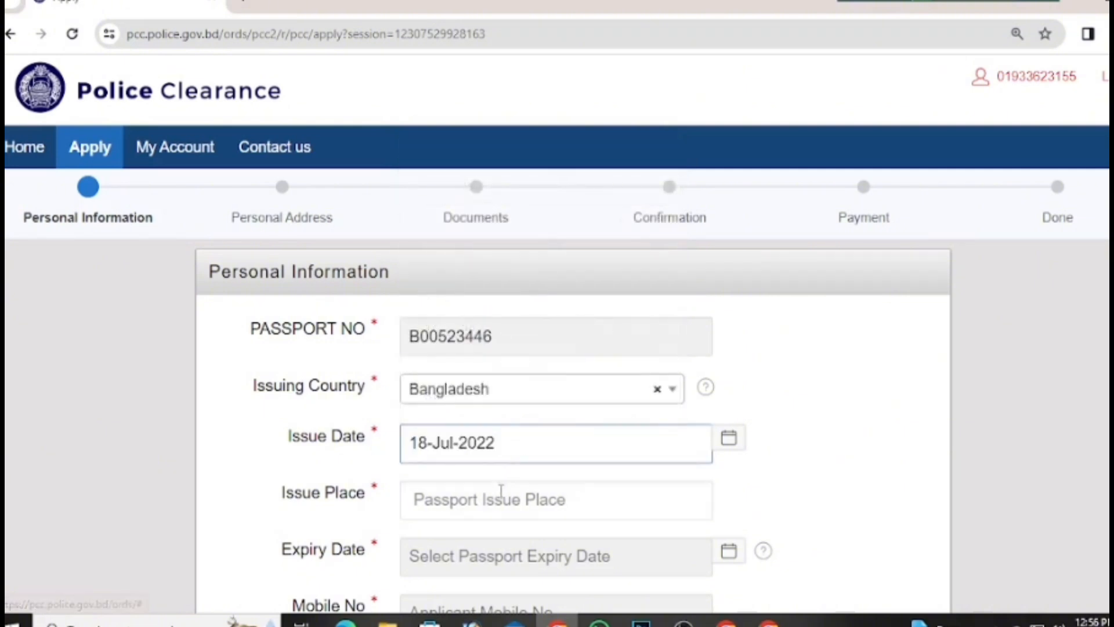
Step: Set Issue Place to DIP/DHAKA and the passport Expiry Date to 17-Jul-2032, correcting the year from 2033
{"action": "left_click", "coordinate": [510, 554]}
{"action": "left_click", "coordinate": [496, 566]}
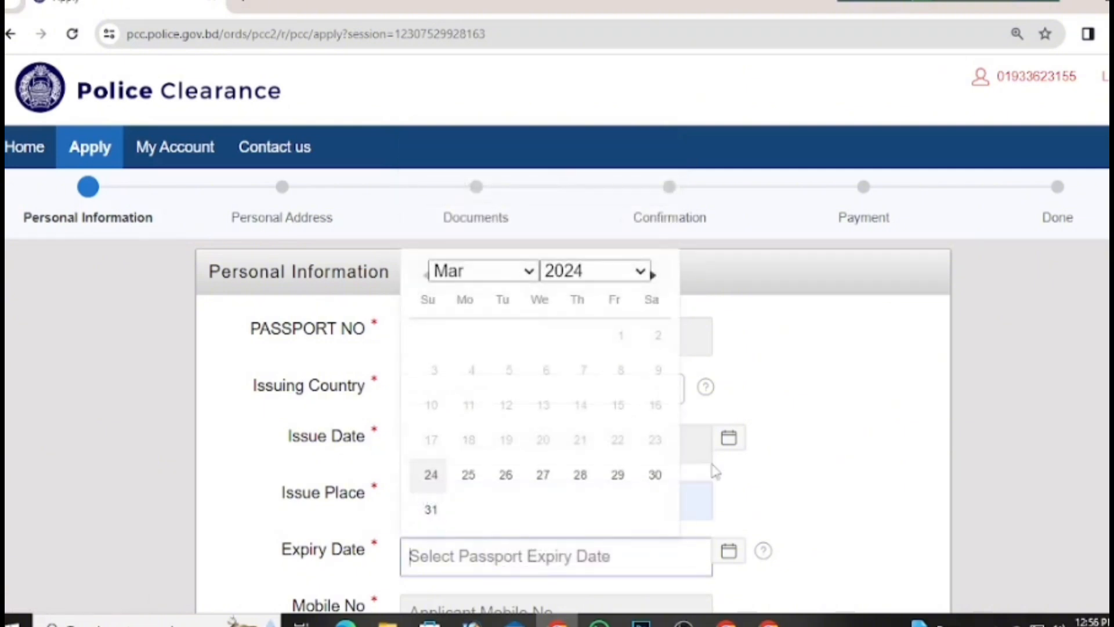
{"action": "left_click", "coordinate": [614, 279]}
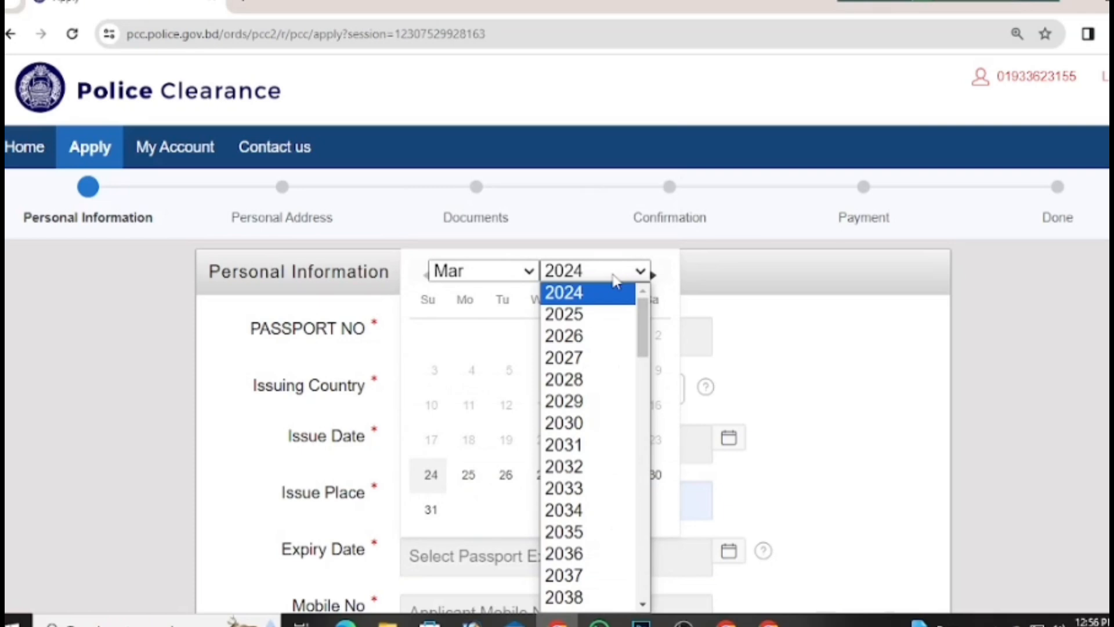
{"action": "left_click", "coordinate": [577, 492]}
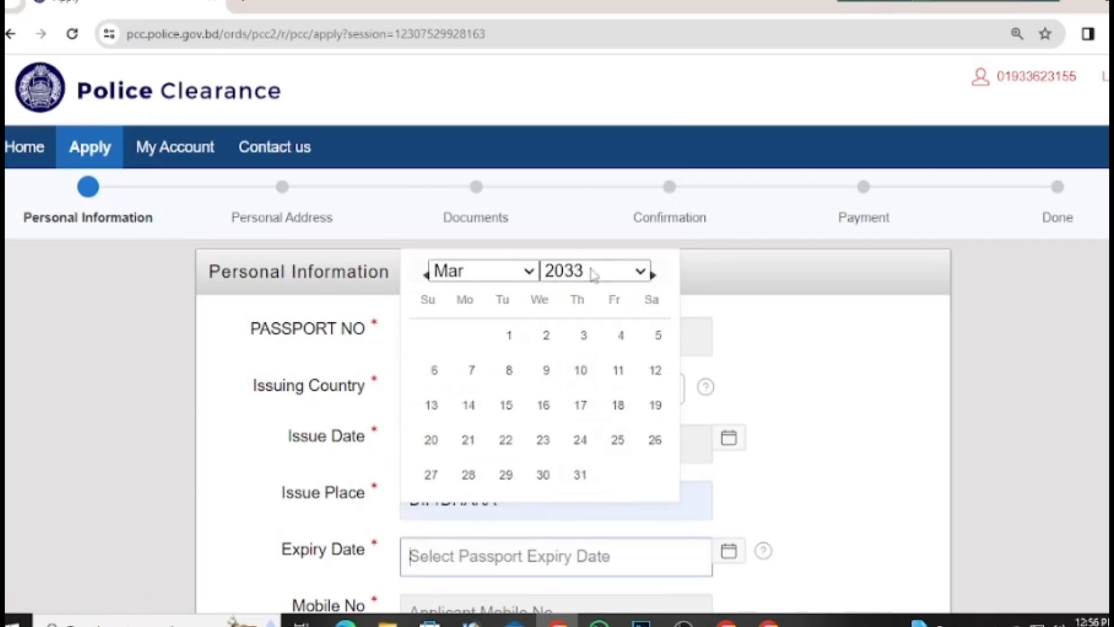
{"action": "left_click", "coordinate": [593, 276]}
{"action": "left_click", "coordinate": [575, 470]}
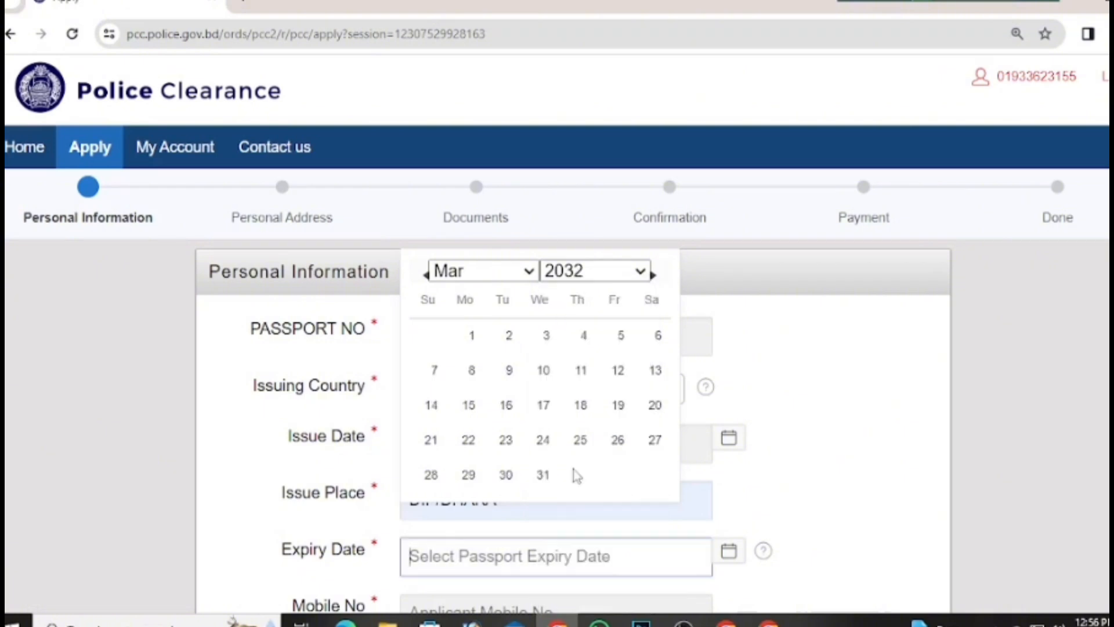
{"action": "left_click", "coordinate": [495, 275]}
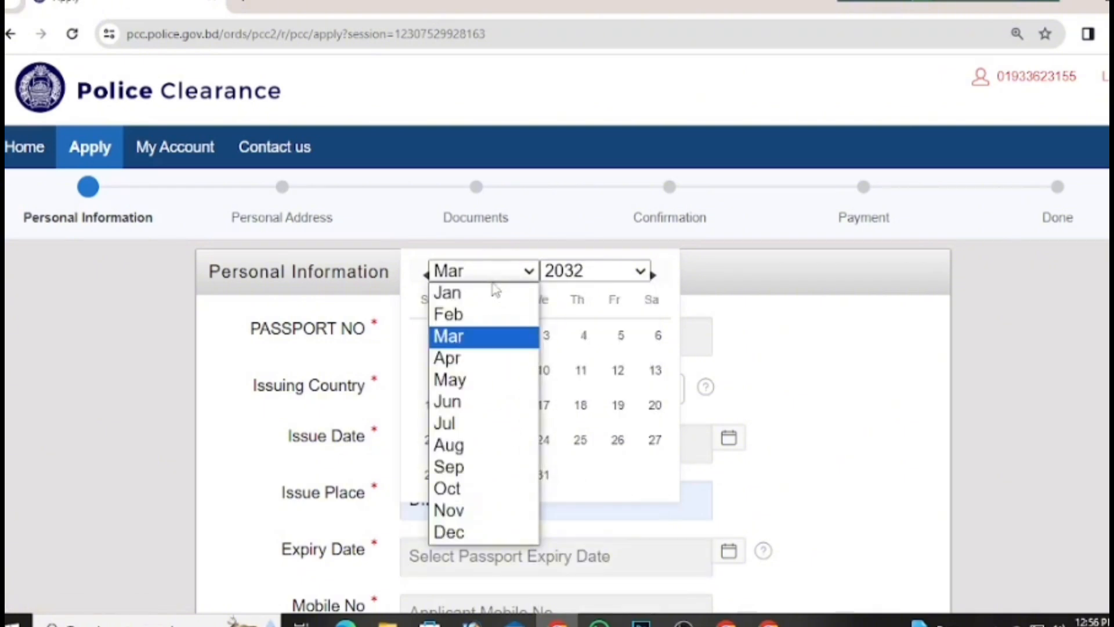
{"action": "left_click", "coordinate": [460, 427]}
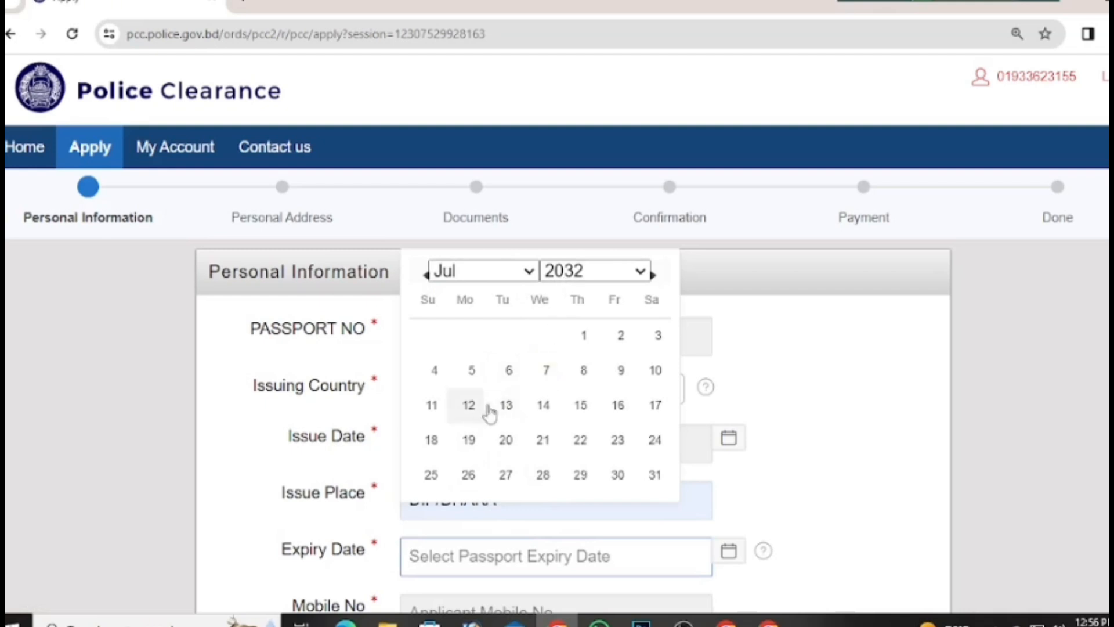
{"action": "left_click", "coordinate": [656, 406]}
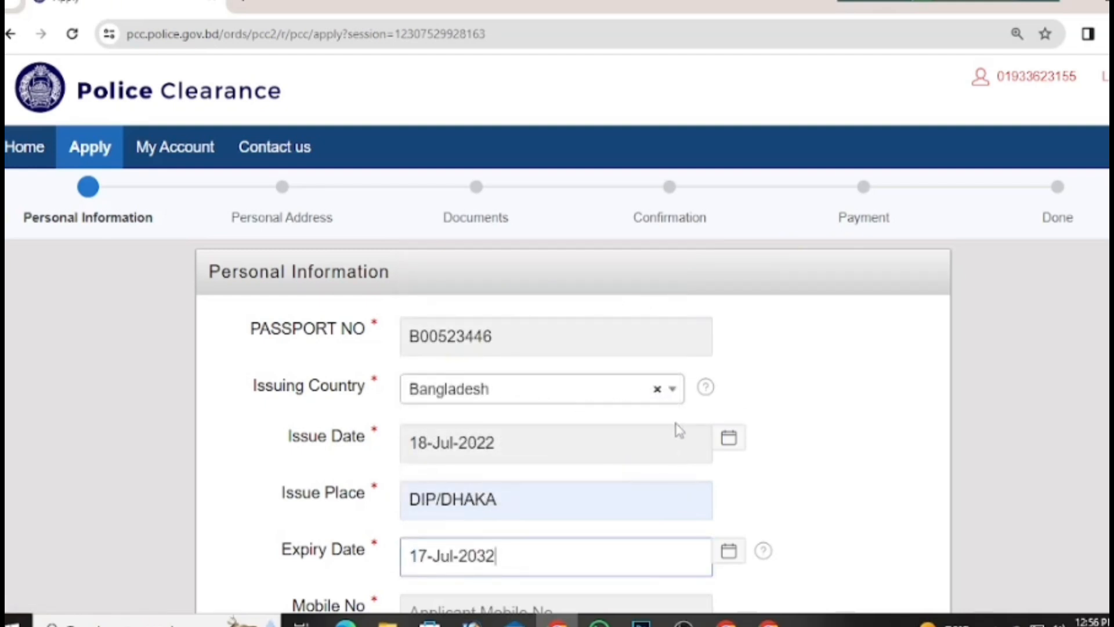
{"action": "scroll", "coordinate": [674, 428], "scroll_direction": "down", "scroll_amount": 5}
Step: Enter the applicant's mobile number and NID number, and select Mr. as the salutation
{"action": "left_click", "coordinate": [516, 326]}
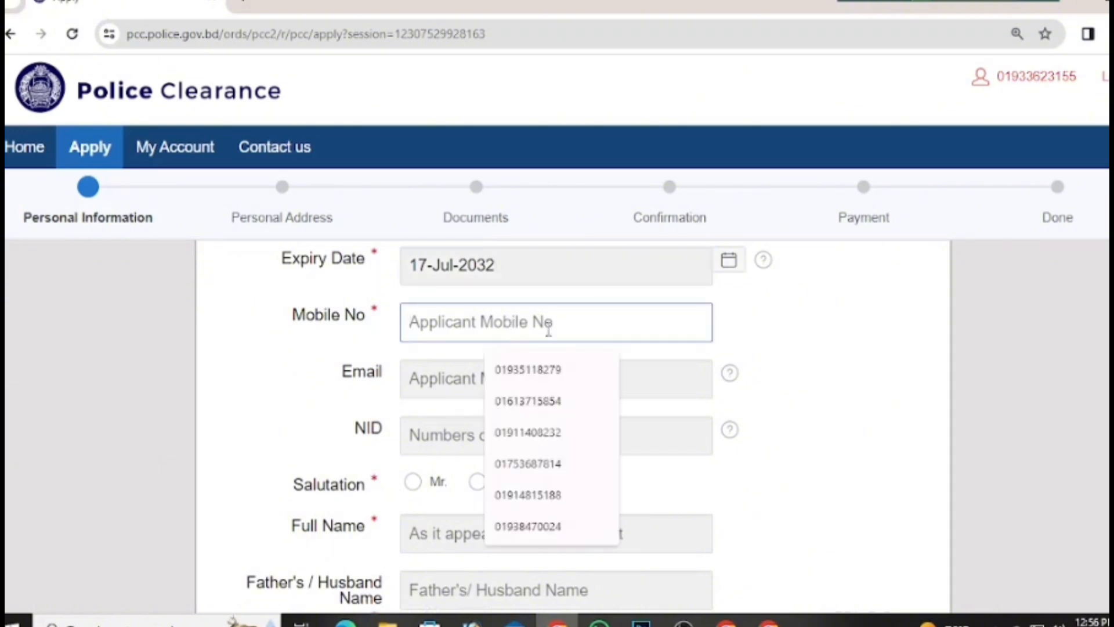
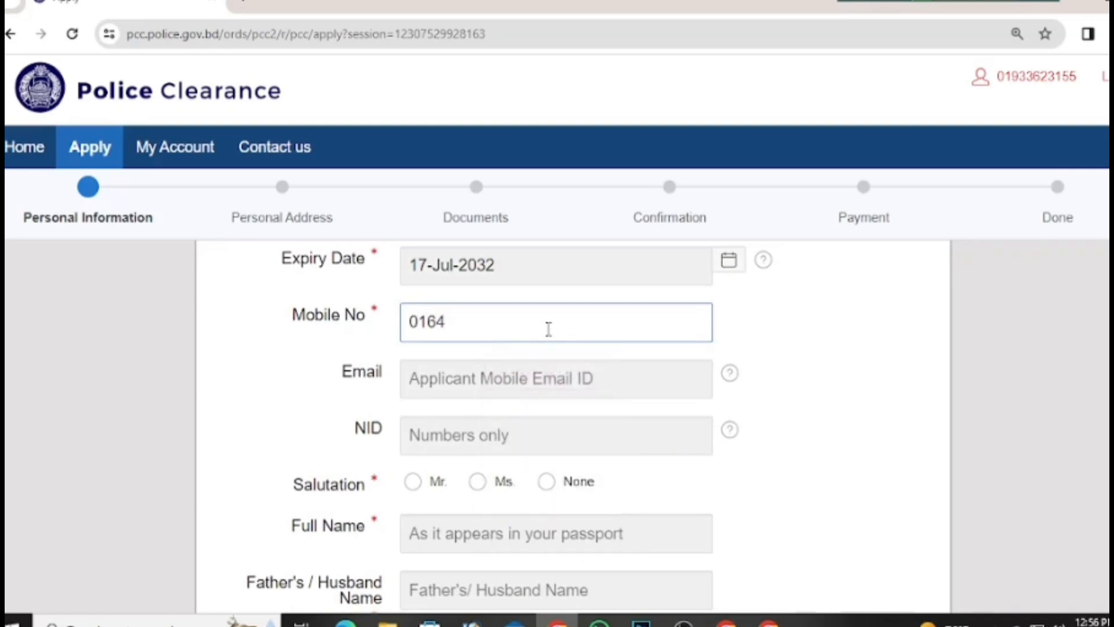
{"action": "left_click", "coordinate": [491, 442]}
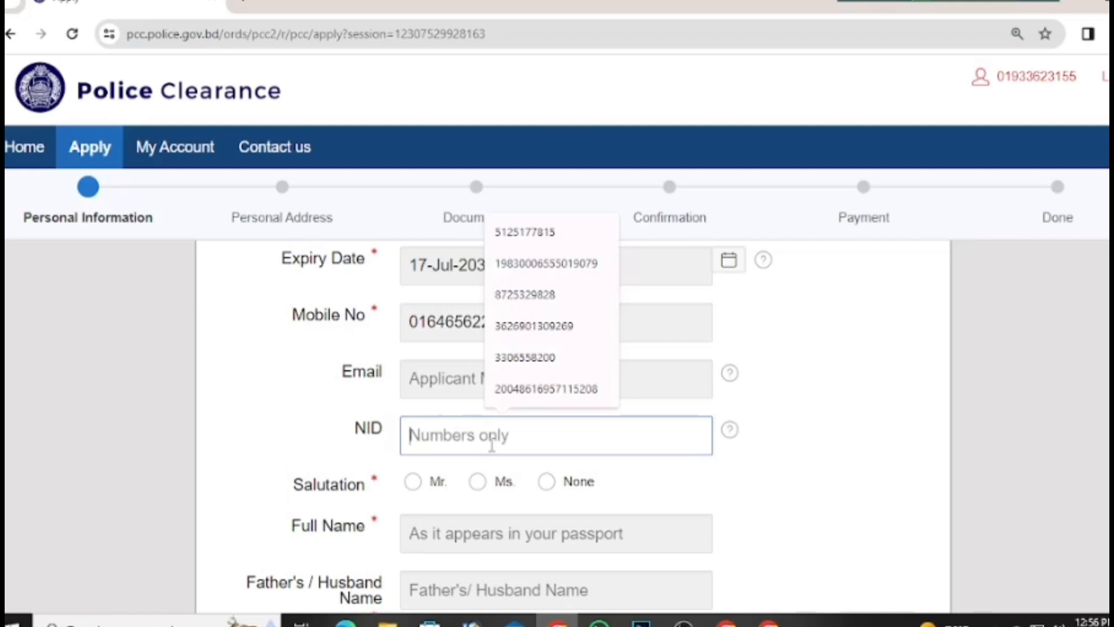
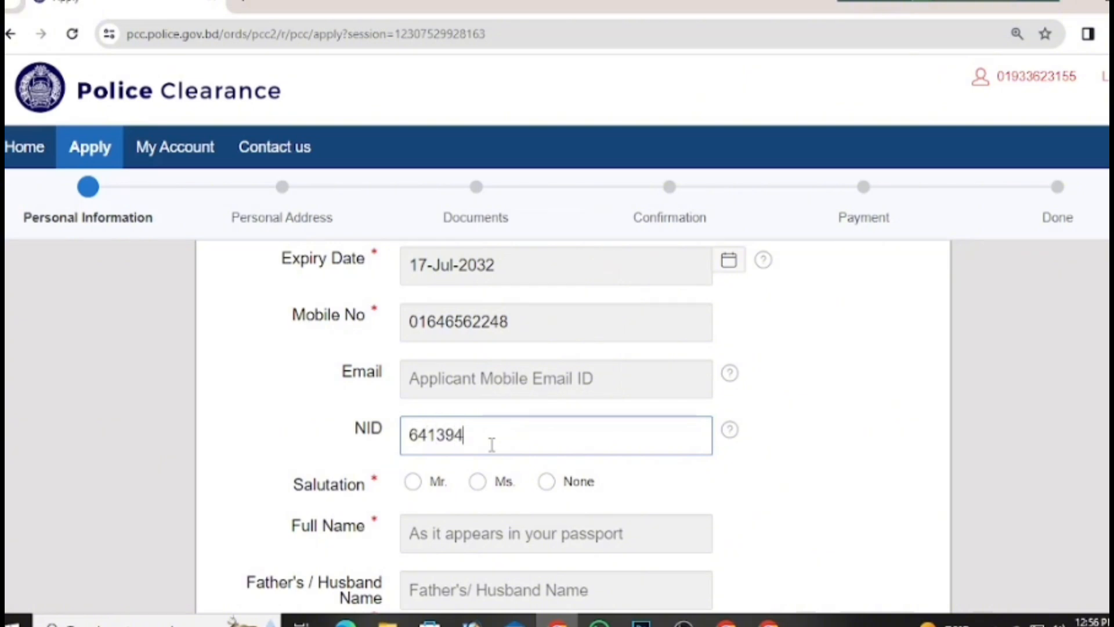
{"action": "left_click", "coordinate": [413, 482]}
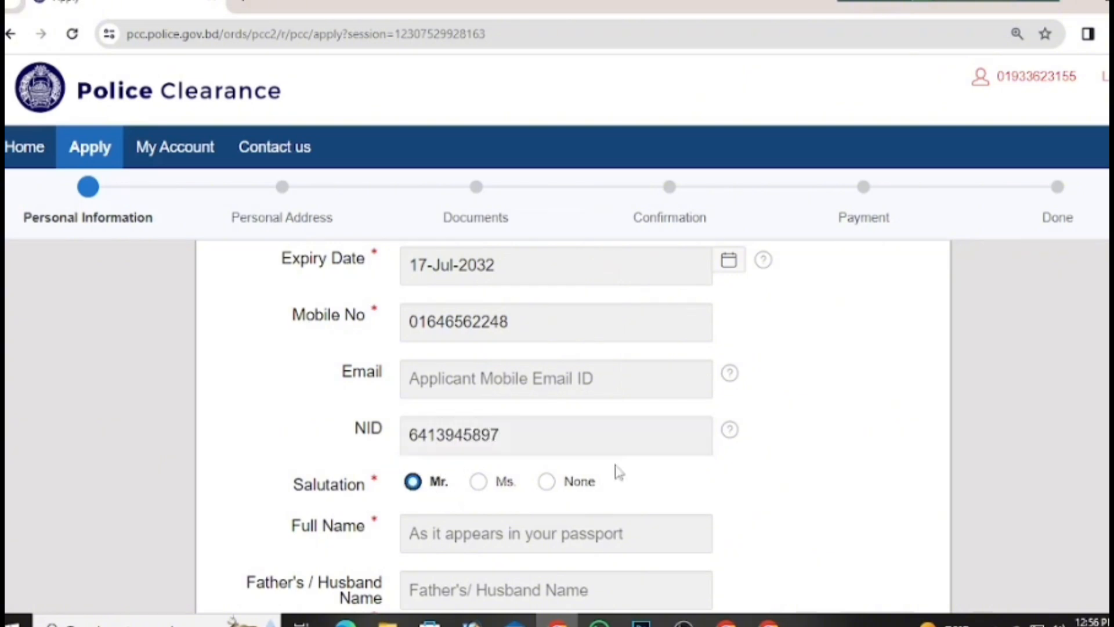
{"action": "left_click", "coordinate": [437, 530]}
Step: Type the applicant's full name in capitals in the Full Name field
{"action": "left_click", "coordinate": [491, 538]}
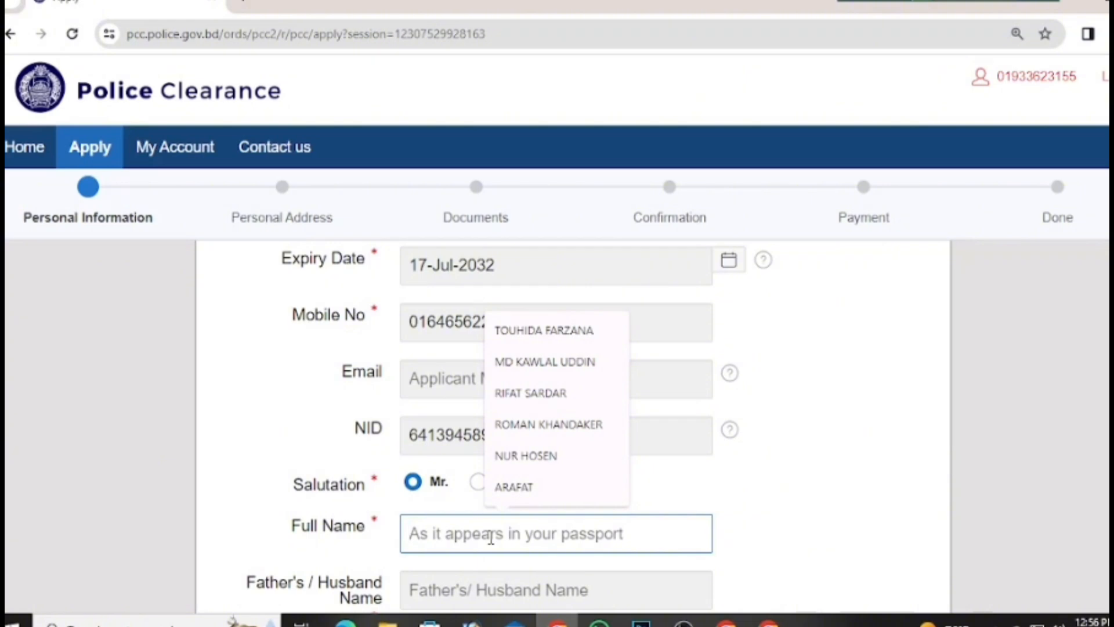
{"action": "type", "text": "mok"}
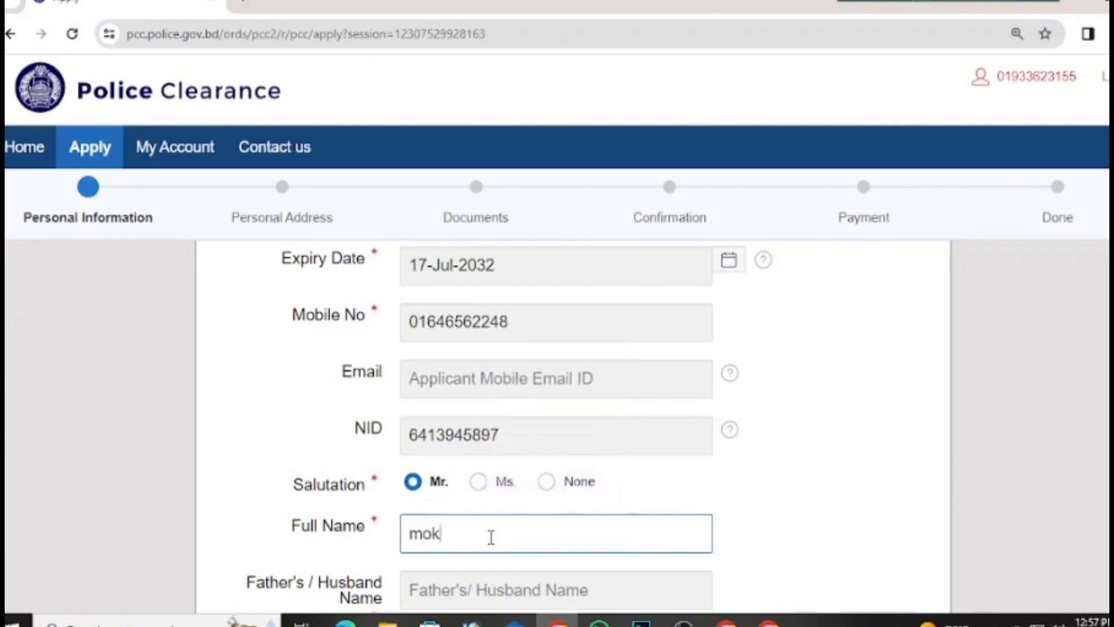
{"action": "key", "text": "BackSpace"}
{"action": "key", "text": "BackSpace"}
{"action": "key", "text": "BackSpace"}
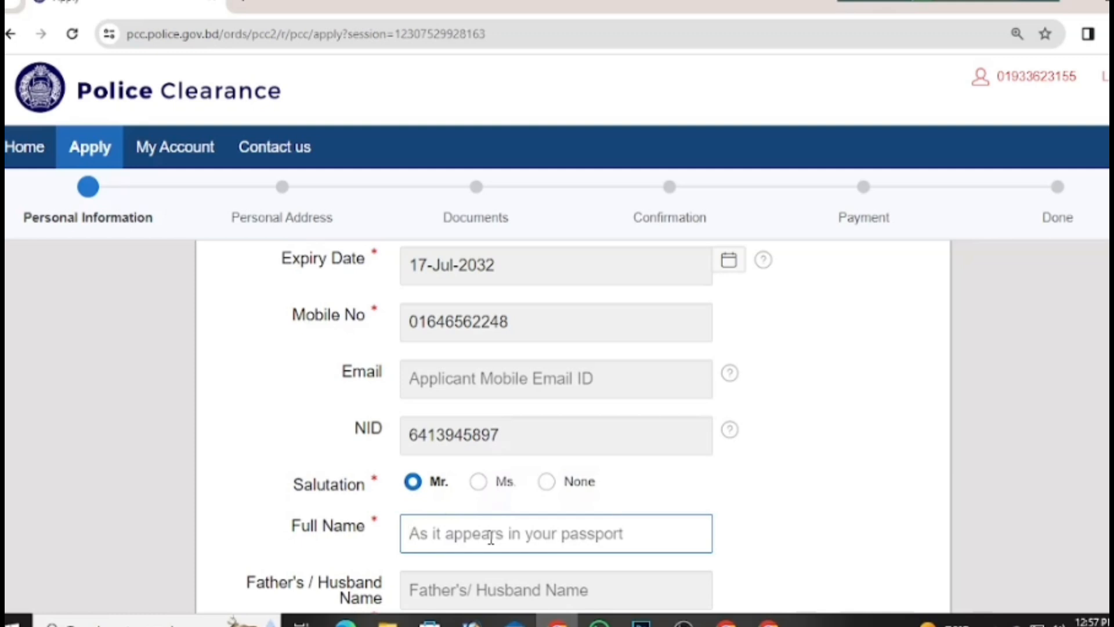
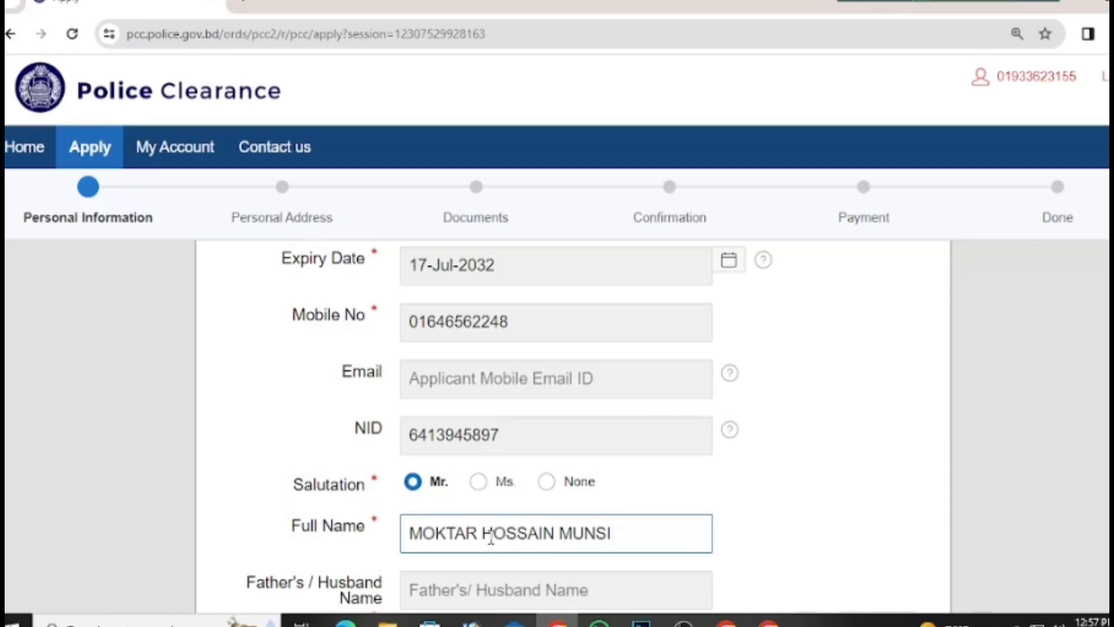
Step: Insert the missing H into the surname to correct the name's spelling
{"action": "left_click", "coordinate": [456, 534]}
{"action": "left_click", "coordinate": [446, 534]}
{"action": "left_click", "coordinate": [479, 534]}
{"action": "left_click", "coordinate": [507, 541]}
{"action": "left_click", "coordinate": [530, 543]}
{"action": "left_click", "coordinate": [585, 551]}
{"action": "type", "text": "H"}
Step: Enter the father's name and set Relation to Father
{"action": "scroll", "coordinate": [638, 518], "scroll_direction": "down", "scroll_amount": 5}
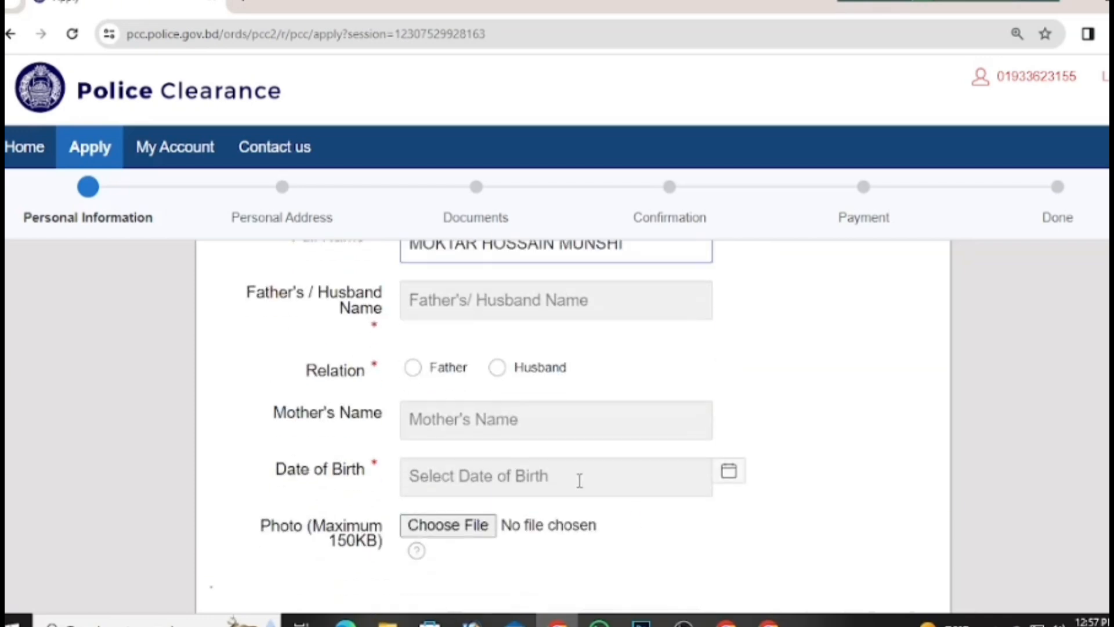
{"action": "left_click", "coordinate": [504, 299]}
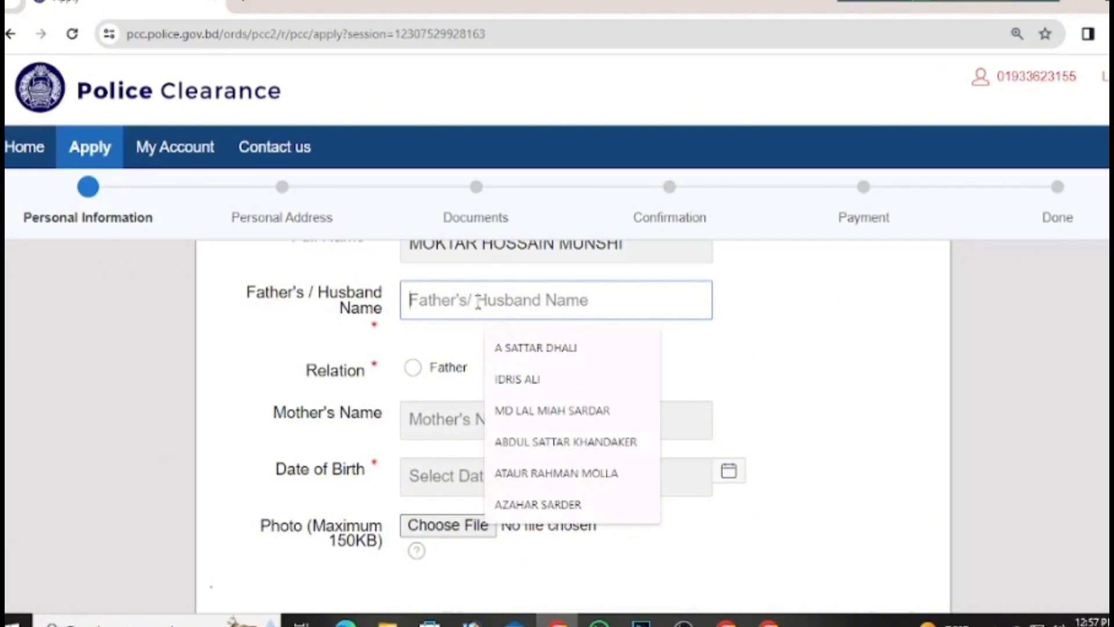
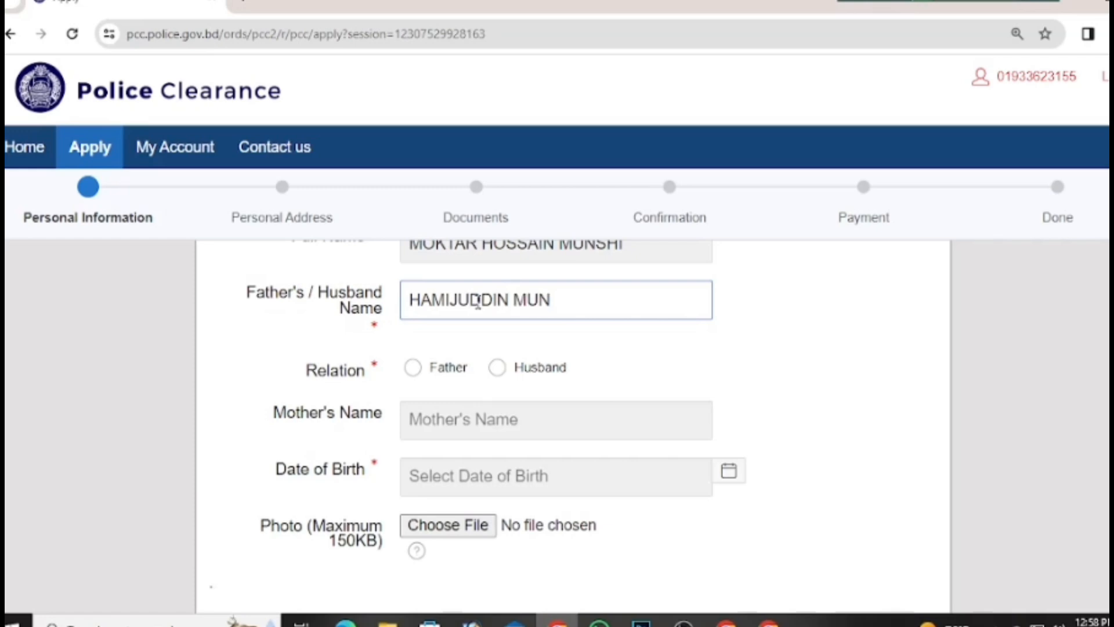
{"action": "left_click", "coordinate": [413, 367]}
Step: Enter the applicant's mother's name in Mother's Name
{"action": "left_click", "coordinate": [566, 428]}
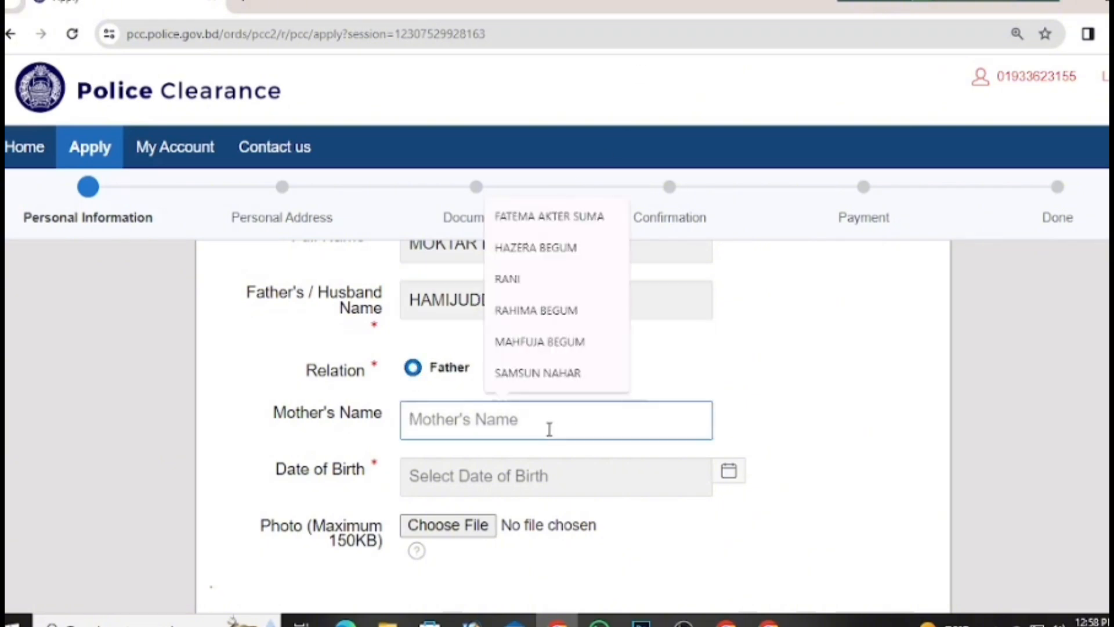
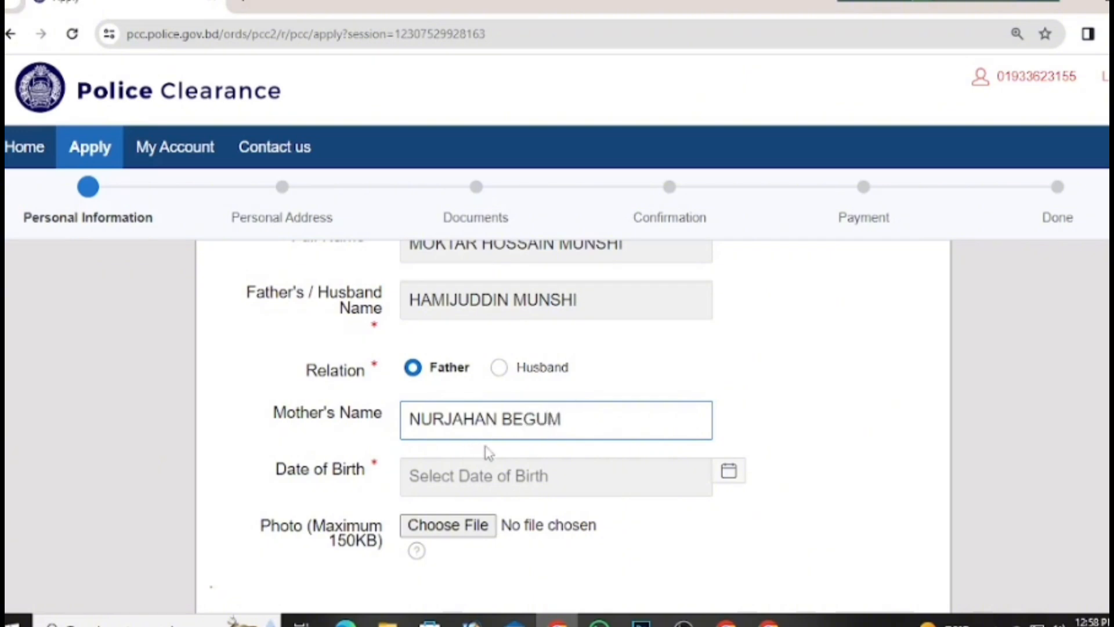
{"action": "left_click", "coordinate": [505, 482]}
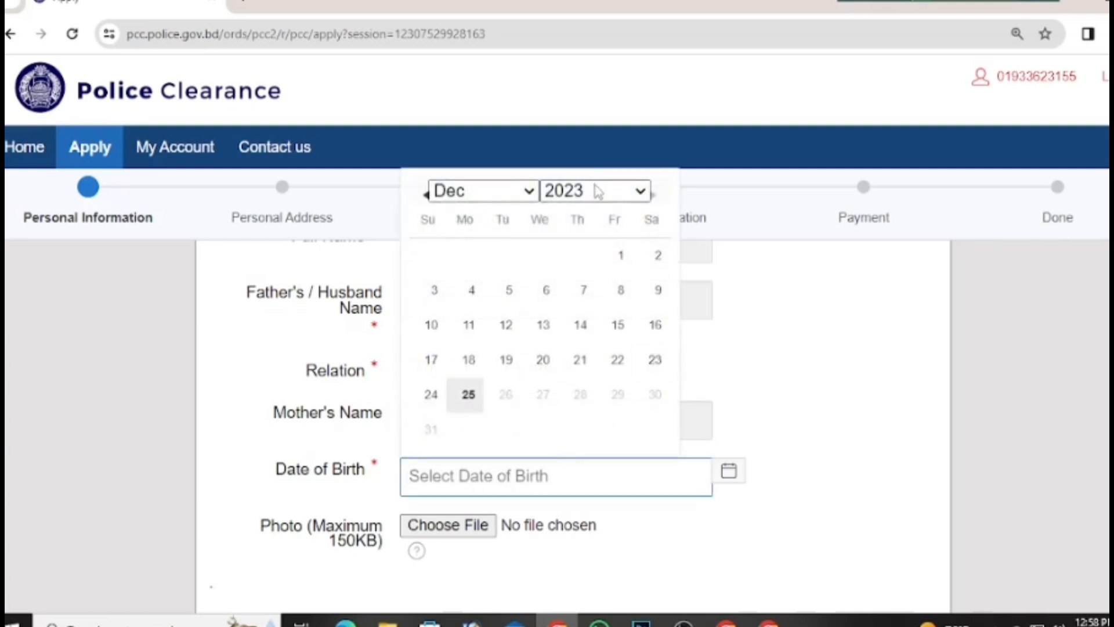
{"action": "left_click", "coordinate": [598, 191]}
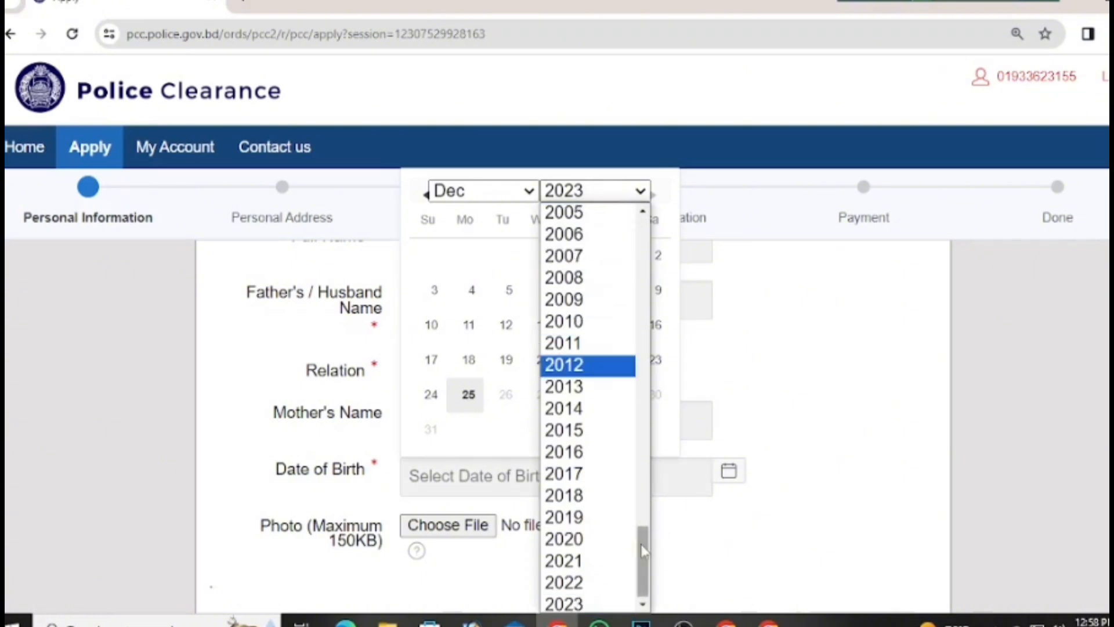
{"action": "left_click_drag", "start_coordinate": [642, 545], "coordinate": [635, 468]}
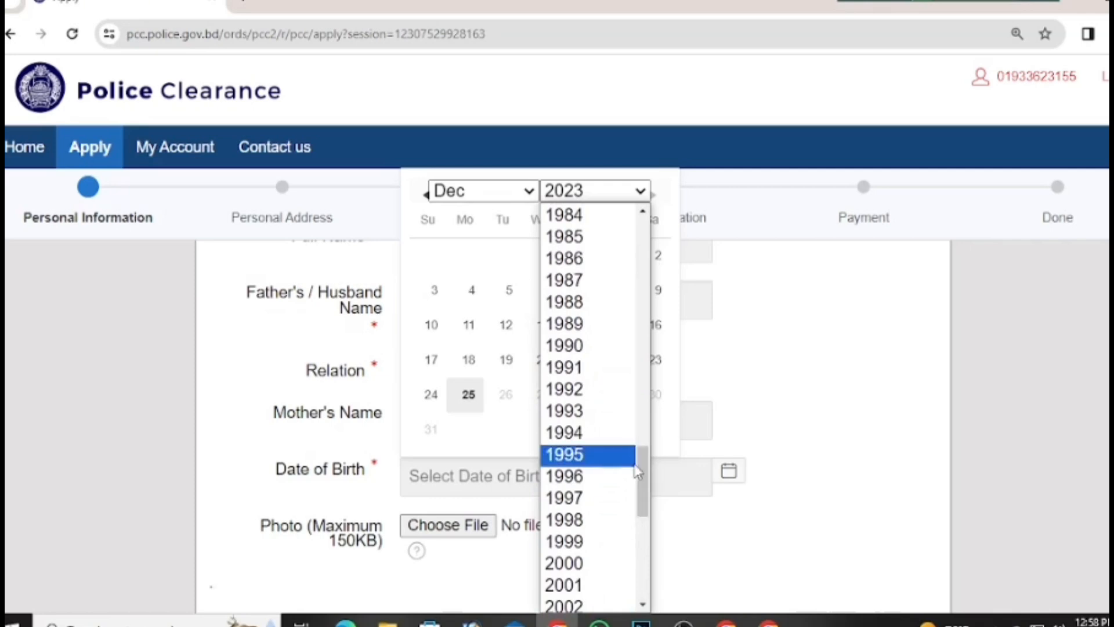
{"action": "left_click", "coordinate": [597, 282]}
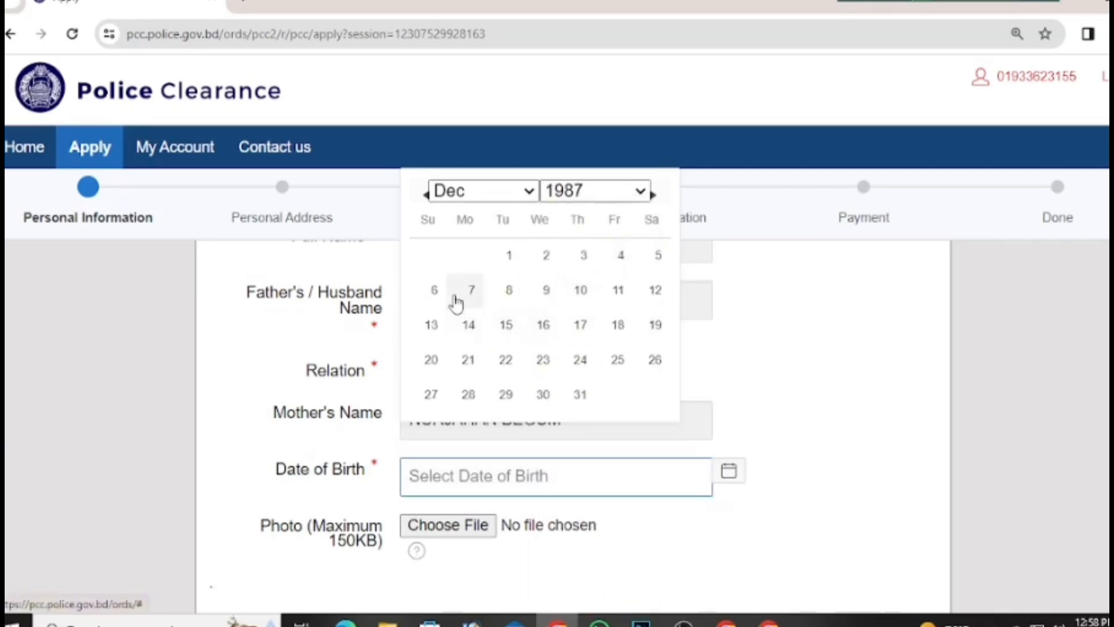
{"action": "left_click", "coordinate": [516, 196]}
{"action": "left_click", "coordinate": [485, 387]}
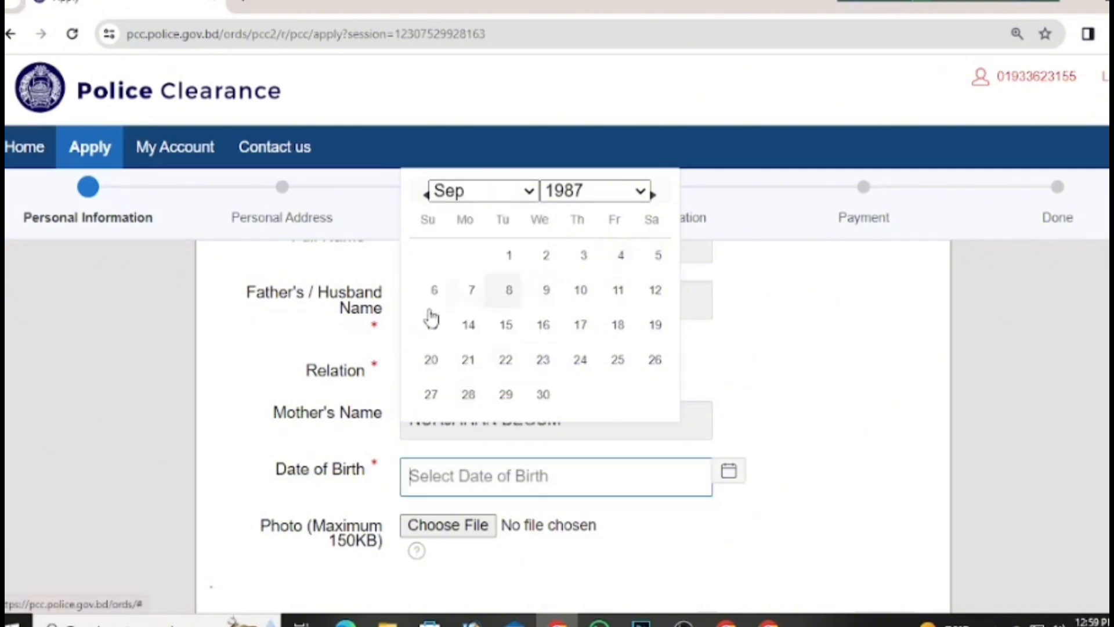
{"action": "left_click", "coordinate": [468, 297]}
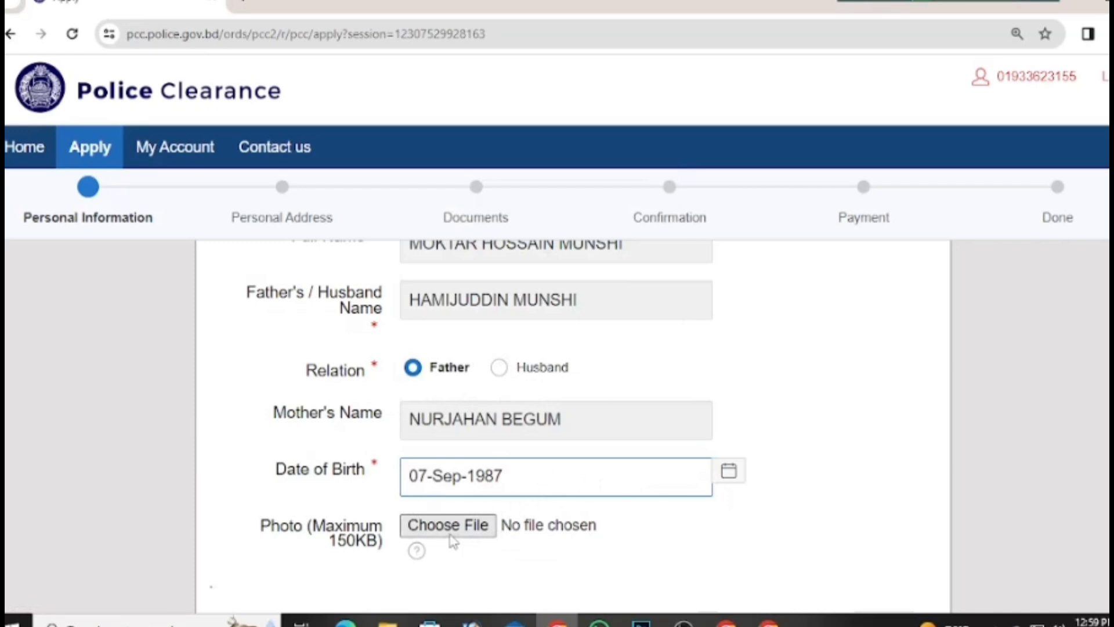
Step: Pause a video playing in another window and dismiss the open date picker
{"action": "scroll", "coordinate": [481, 533], "scroll_direction": "up", "scroll_amount": 10}
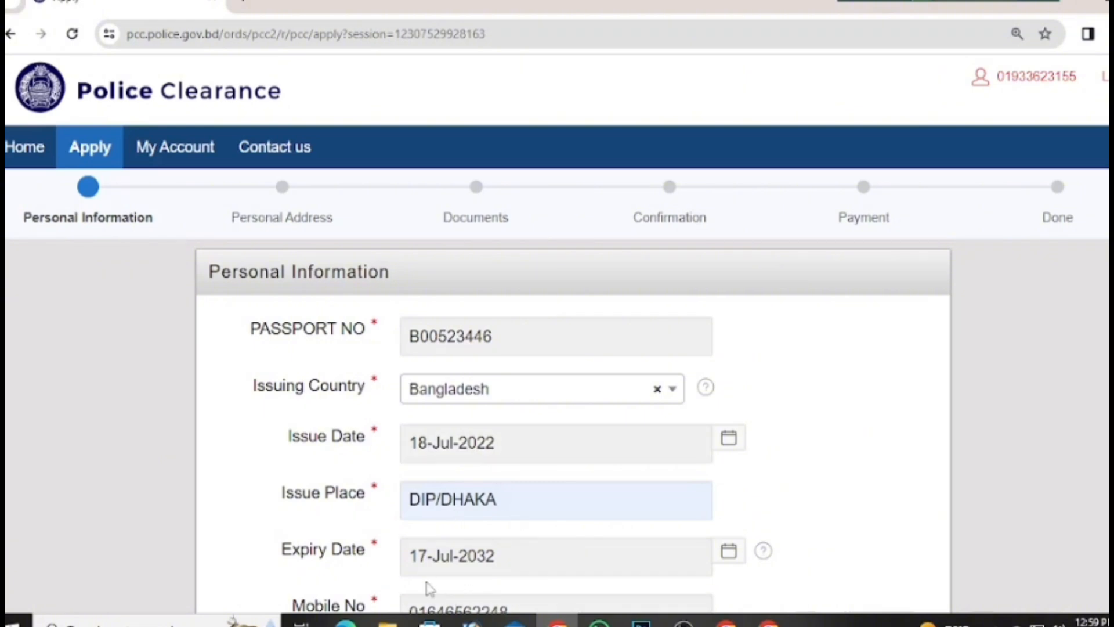
{"action": "scroll", "coordinate": [570, 537], "scroll_direction": "down", "scroll_amount": 5}
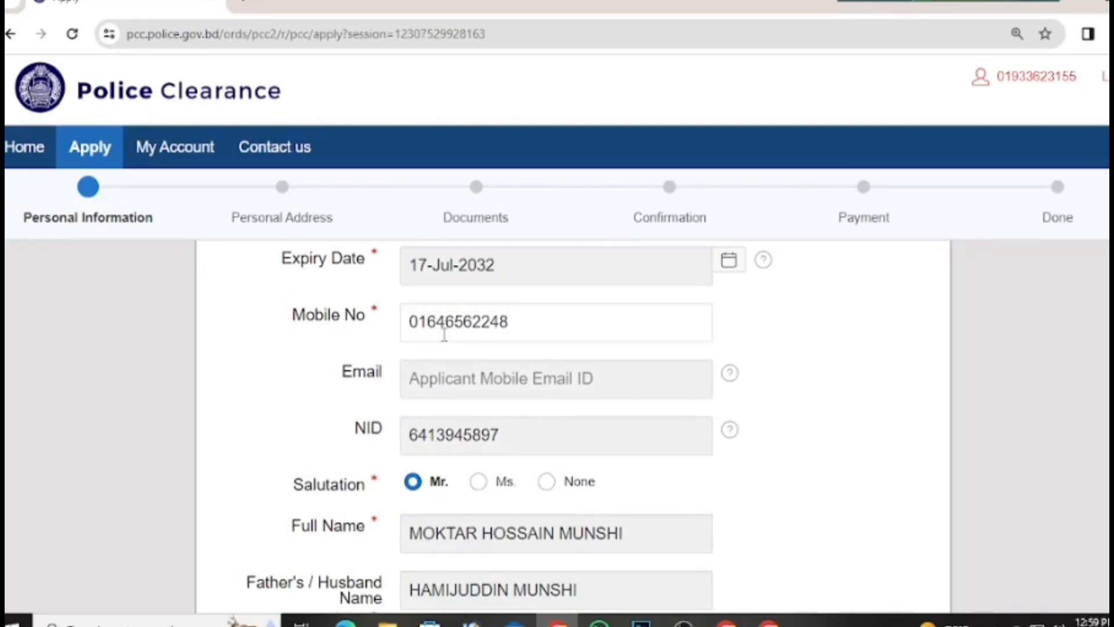
{"action": "key", "text": "alt+Tab"}
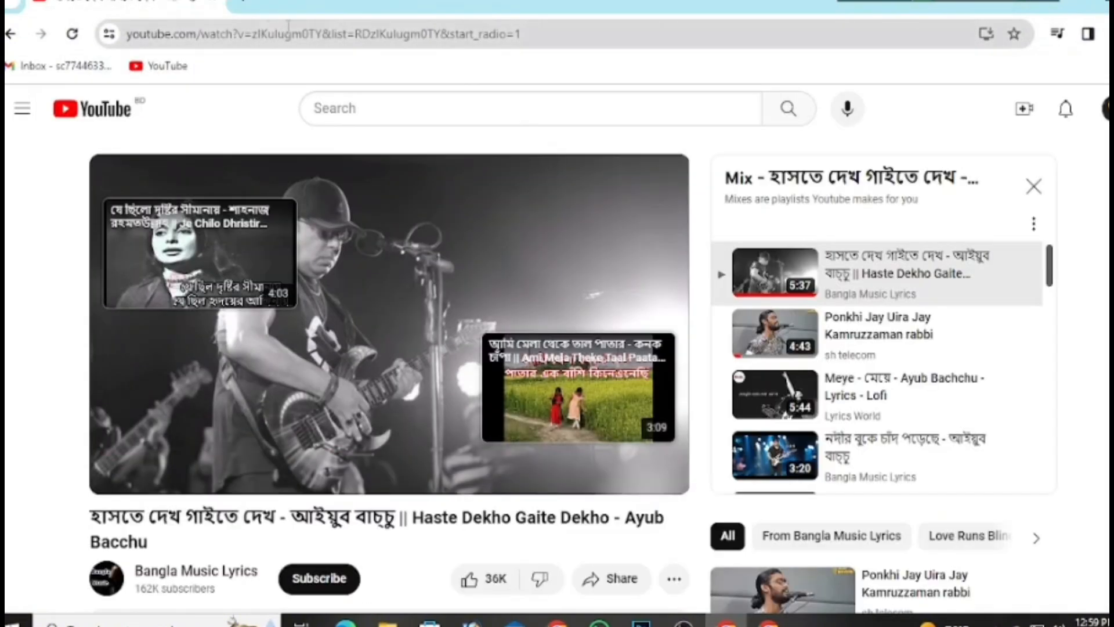
{"action": "left_click", "coordinate": [314, 215]}
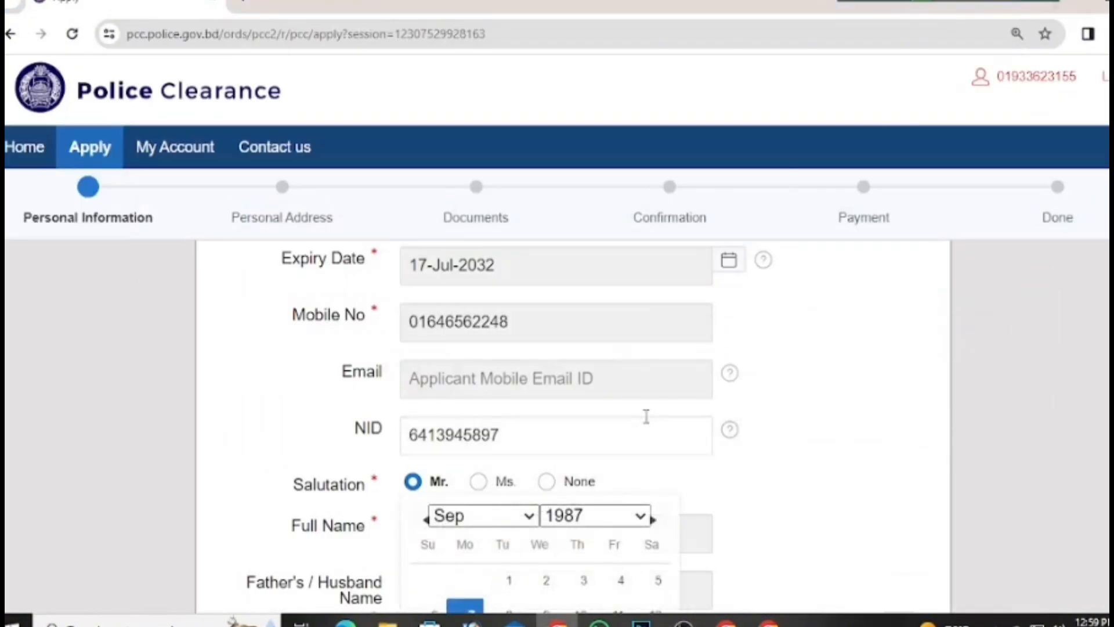
{"action": "left_click", "coordinate": [541, 323]}
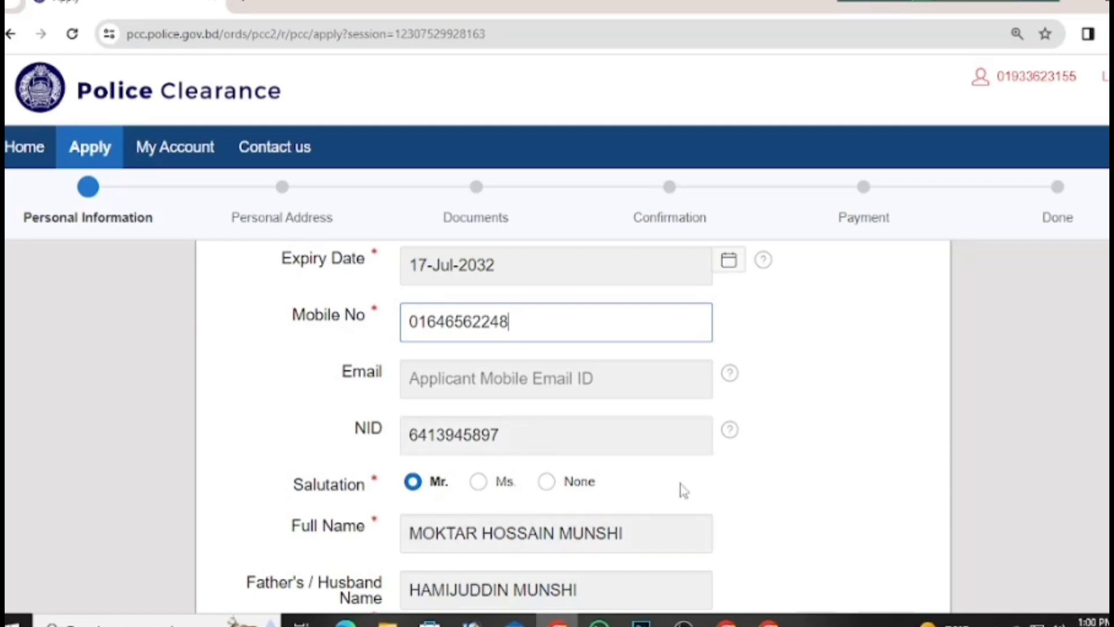
{"action": "scroll", "coordinate": [685, 489], "scroll_direction": "down", "scroll_amount": 5}
Step: Attach pic.jpg from the applicant's Desktop folder as the application photo
{"action": "left_click", "coordinate": [474, 525]}
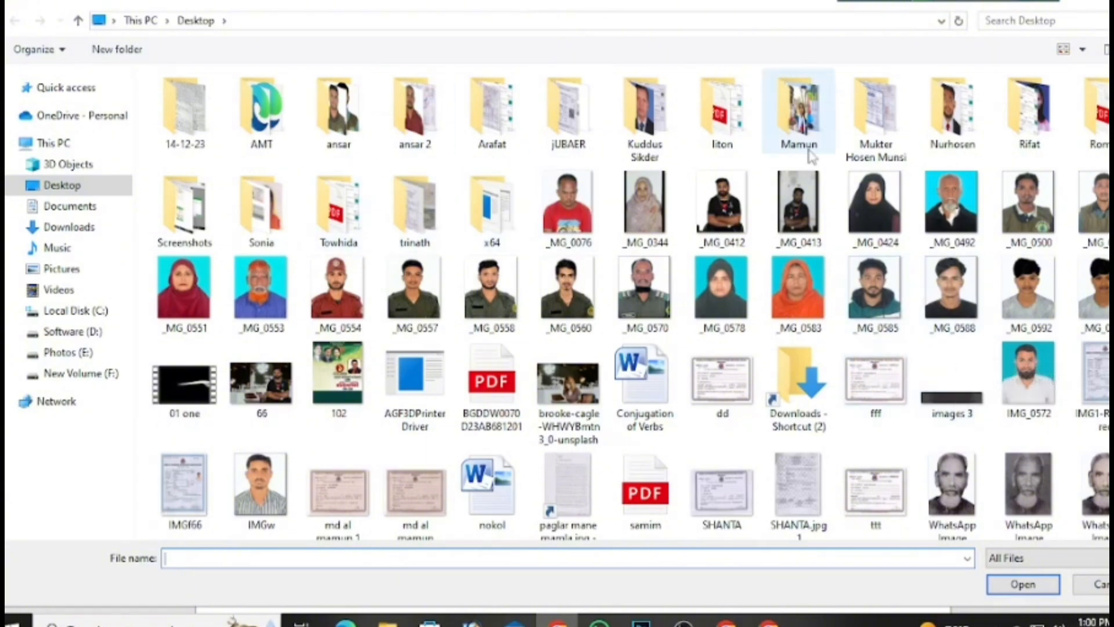
{"action": "double_click", "coordinate": [876, 152]}
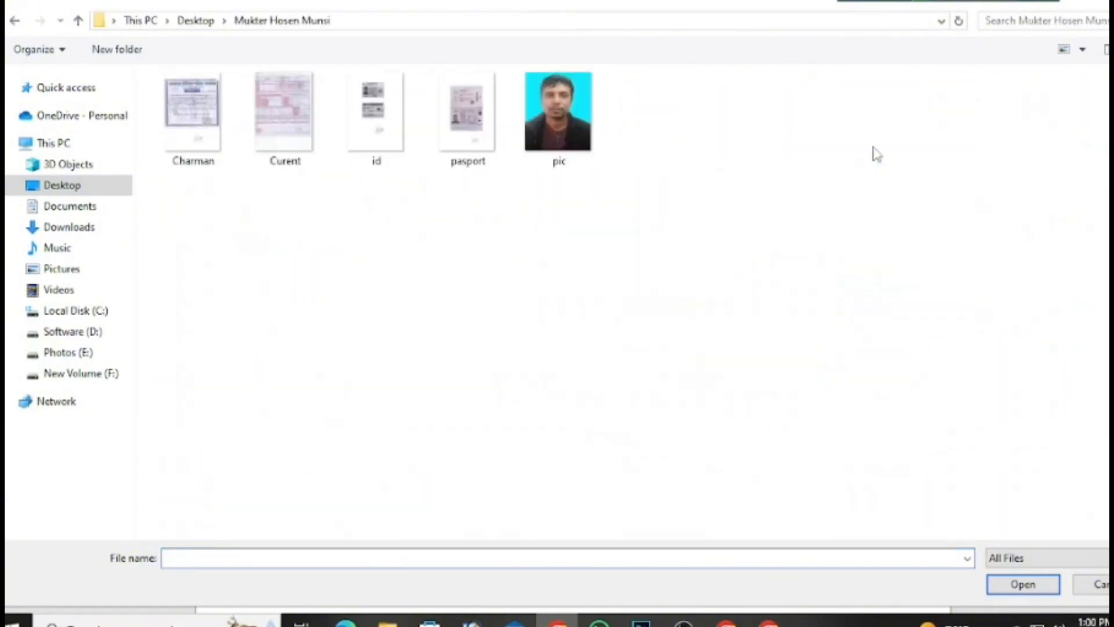
{"action": "left_click", "coordinate": [557, 122]}
{"action": "left_click", "coordinate": [1023, 584]}
{"action": "scroll", "coordinate": [772, 497], "scroll_direction": "down", "scroll_amount": 3}
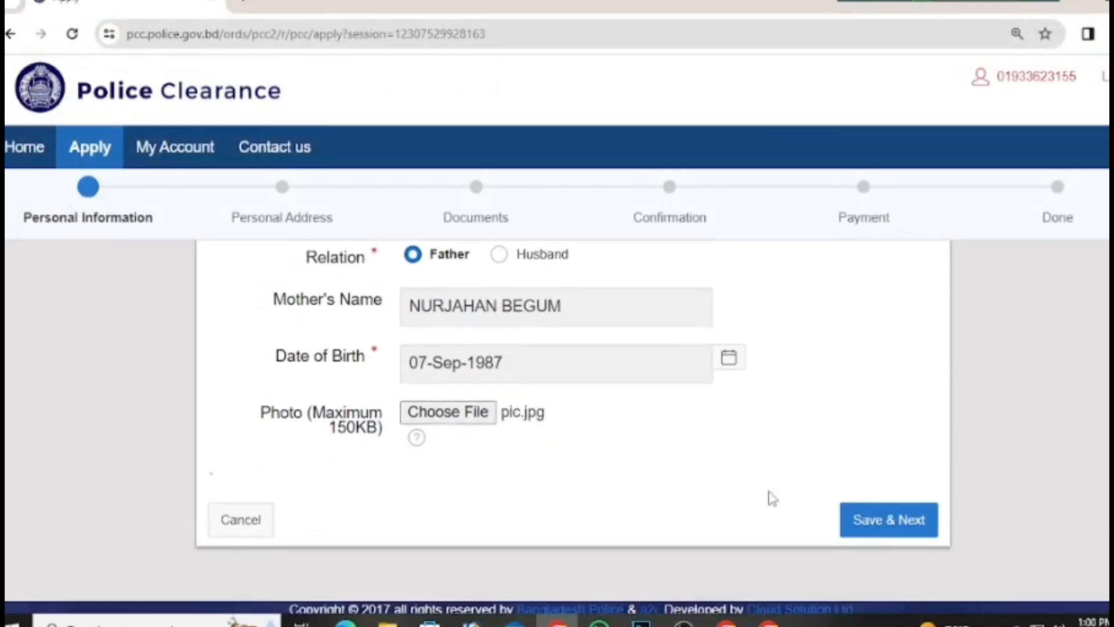
Step: Save the personal information, then choose the emergency contact district (searched 'SHA') and thana
{"action": "left_click", "coordinate": [910, 520]}
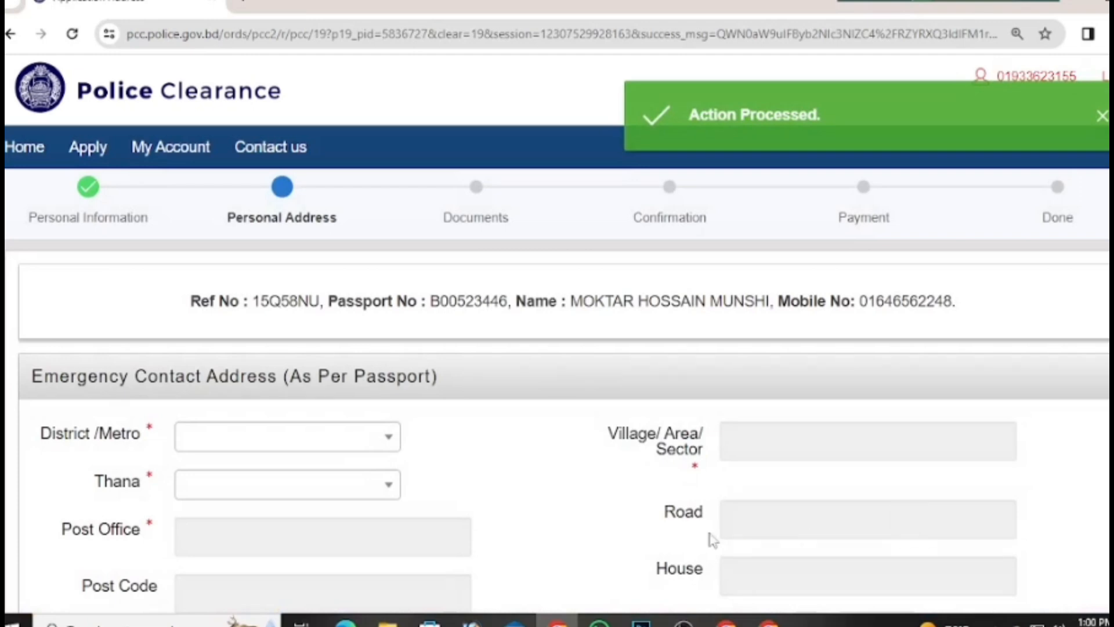
{"action": "left_click", "coordinate": [232, 436]}
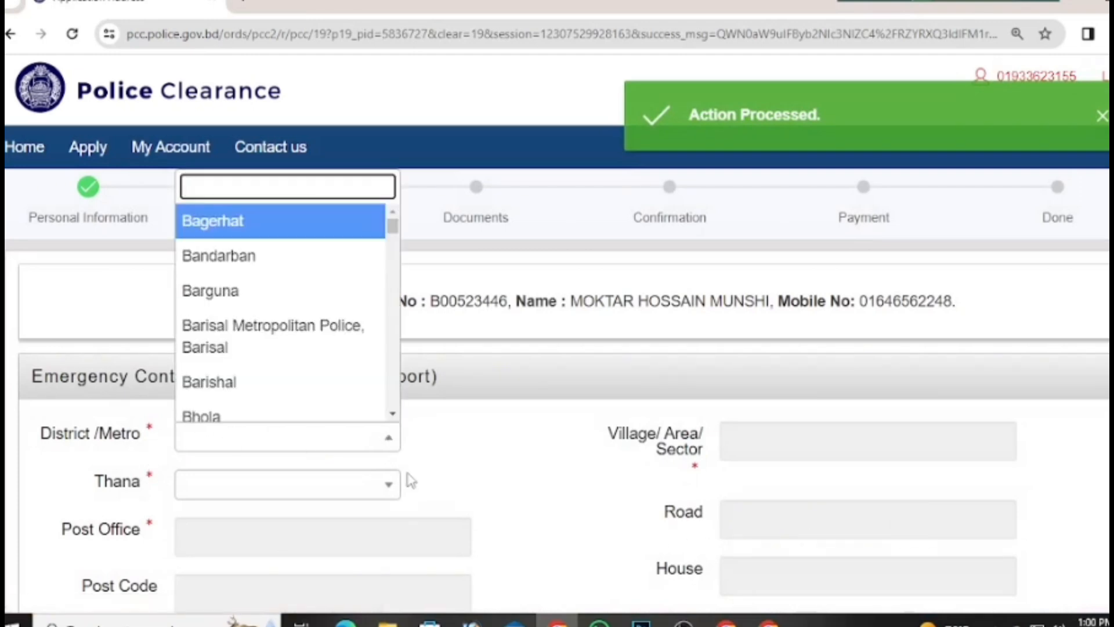
{"action": "type", "text": "SHA"}
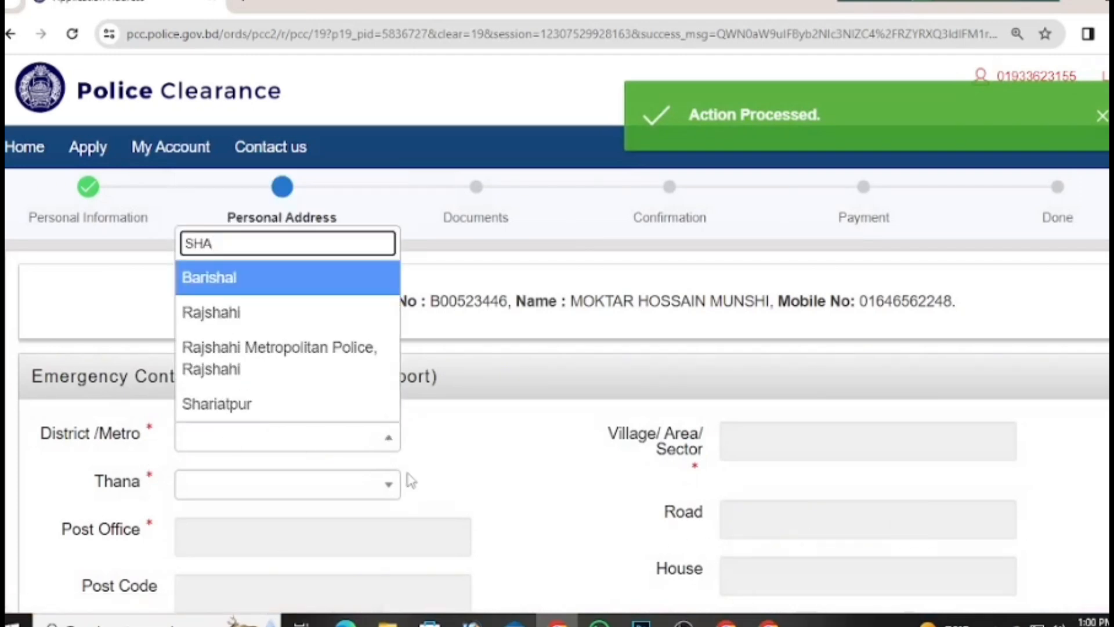
{"action": "left_click", "coordinate": [310, 404]}
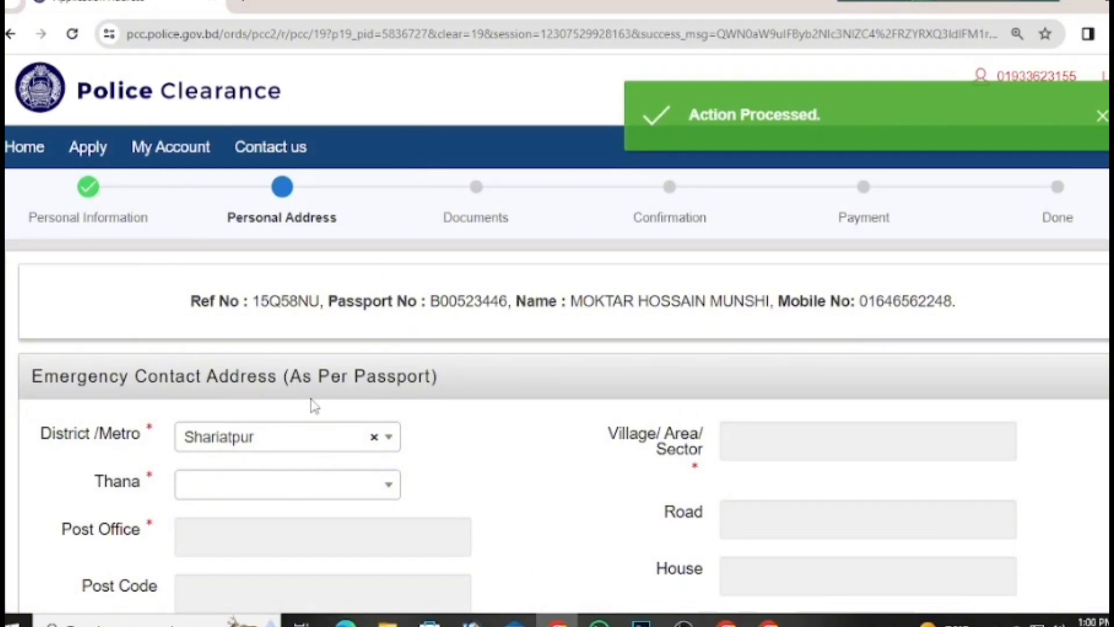
{"action": "left_click", "coordinate": [273, 496]}
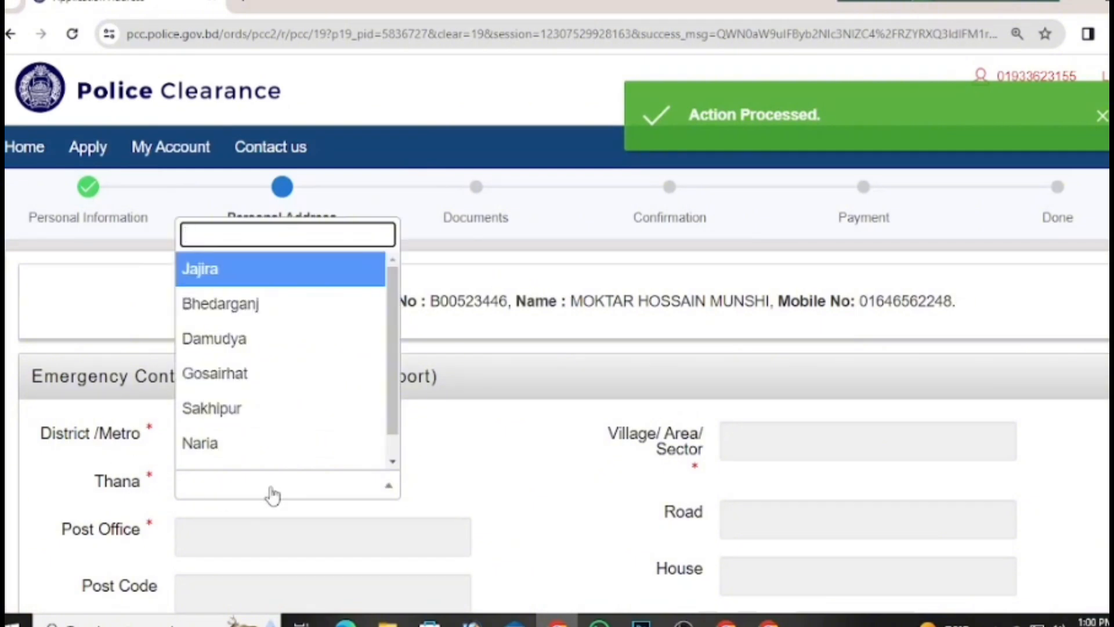
{"action": "left_click", "coordinate": [274, 443]}
Step: Enter the emergency contact post office and post code, removing a stray trailing digit
{"action": "left_click", "coordinate": [242, 537]}
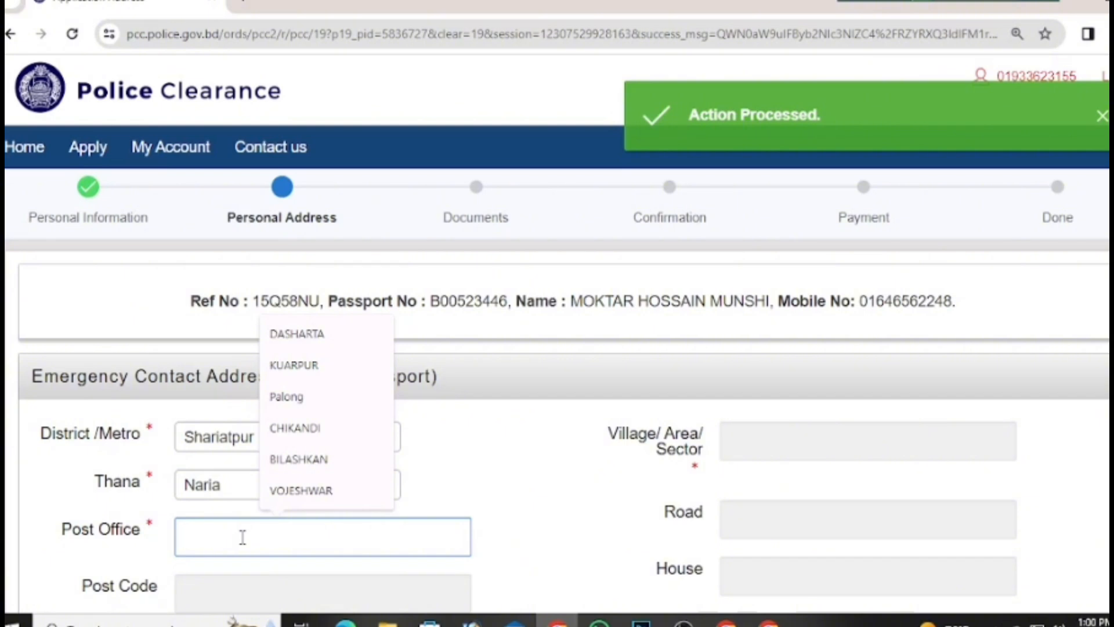
{"action": "type", "text": "DH"}
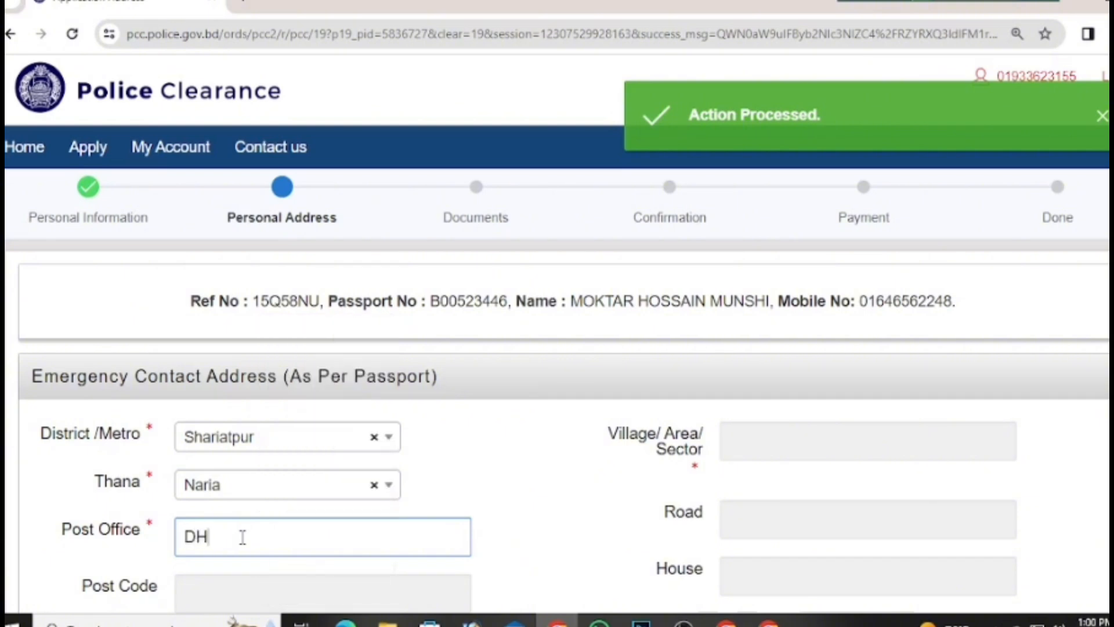
{"action": "type", "text": "ULUKHANDA-"}
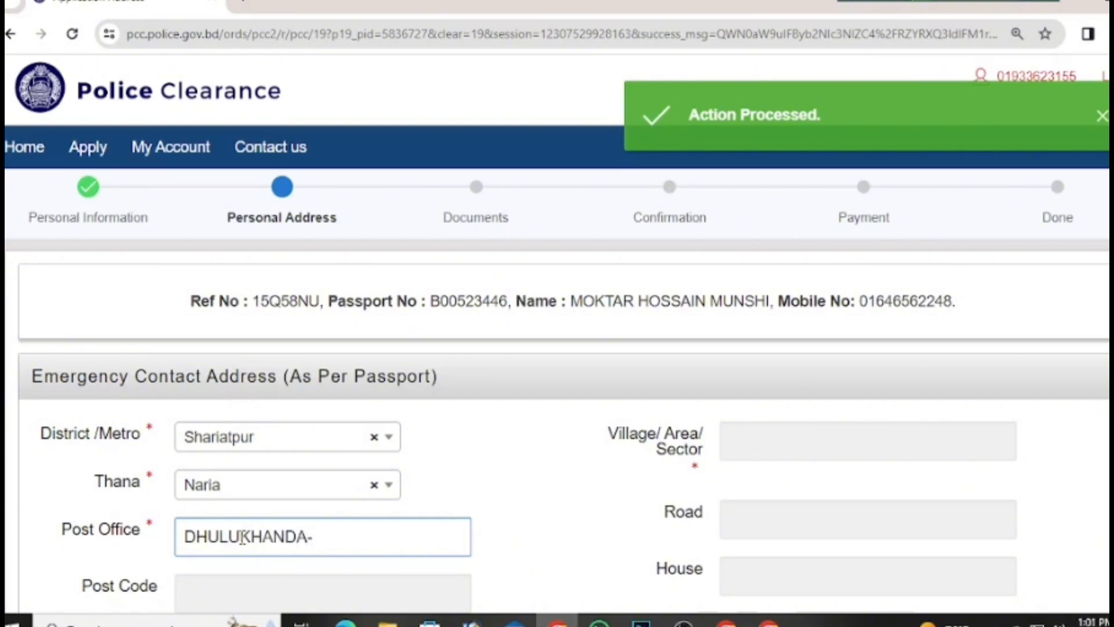
{"action": "type", "text": "8"}
{"action": "key", "text": "BackSpace"}
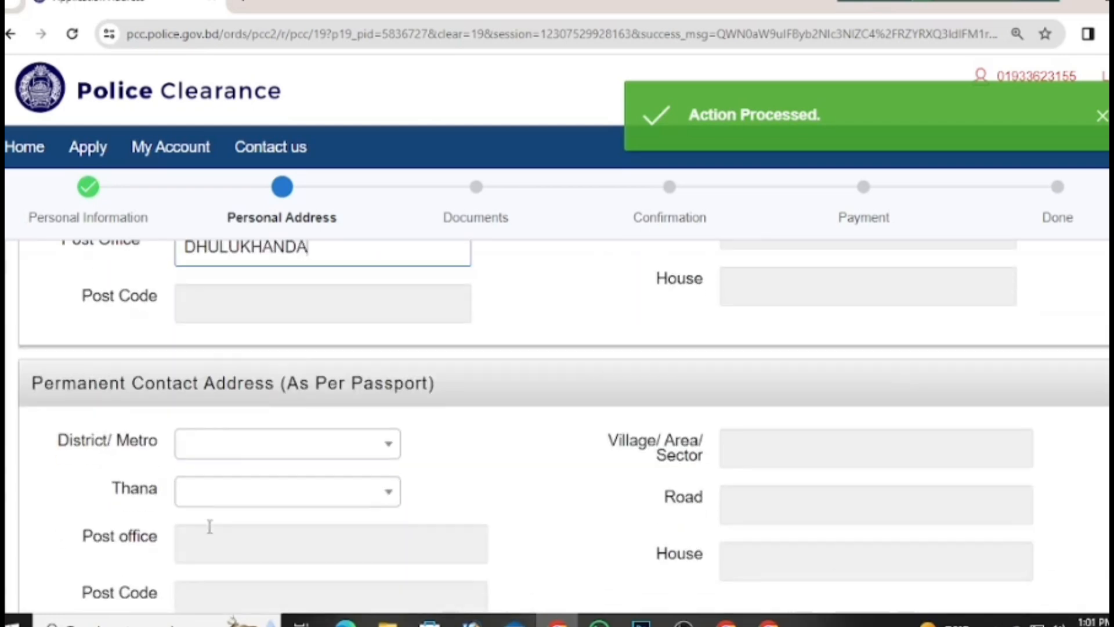
{"action": "scroll", "coordinate": [210, 525], "scroll_direction": "down", "scroll_amount": 5}
{"action": "left_click", "coordinate": [291, 309]}
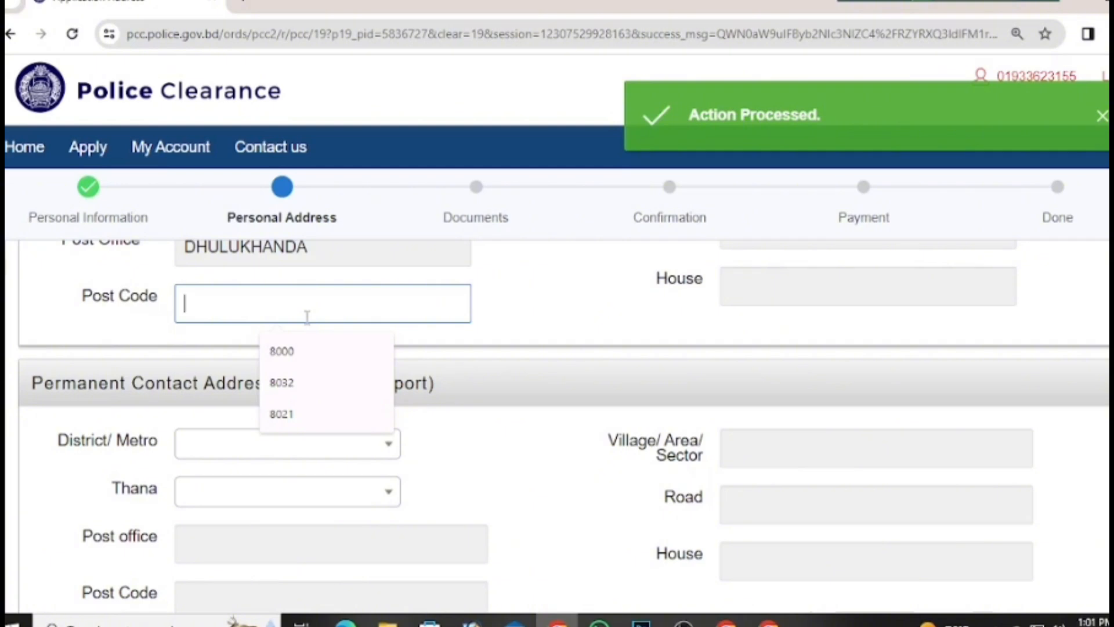
{"action": "type", "text": "8020"}
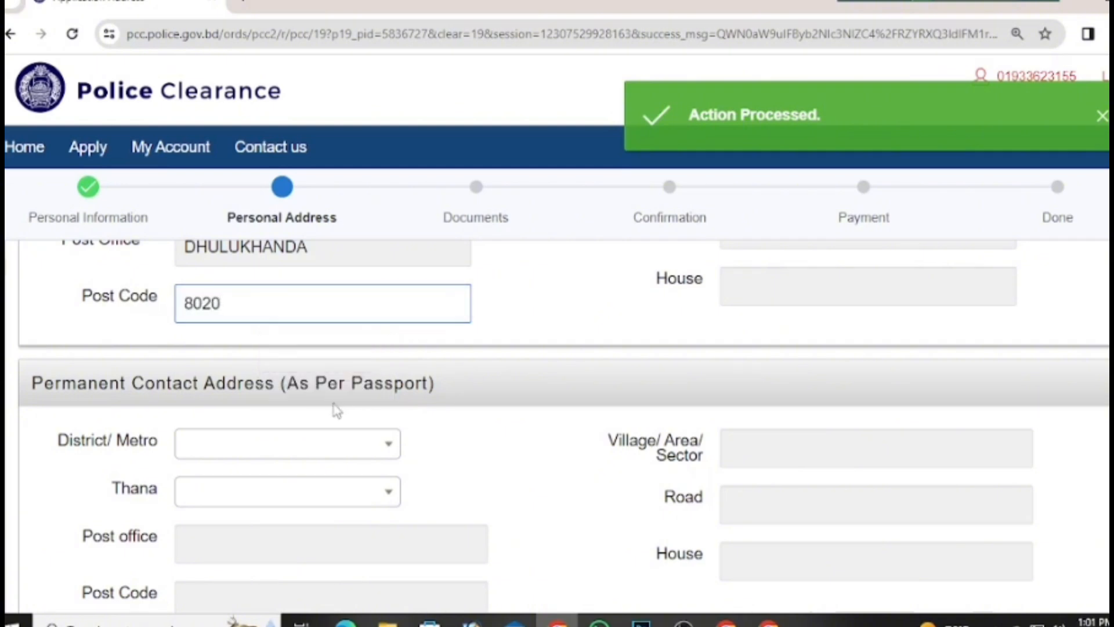
Step: Choose the same district and thana for the permanent address
{"action": "left_click", "coordinate": [284, 443]}
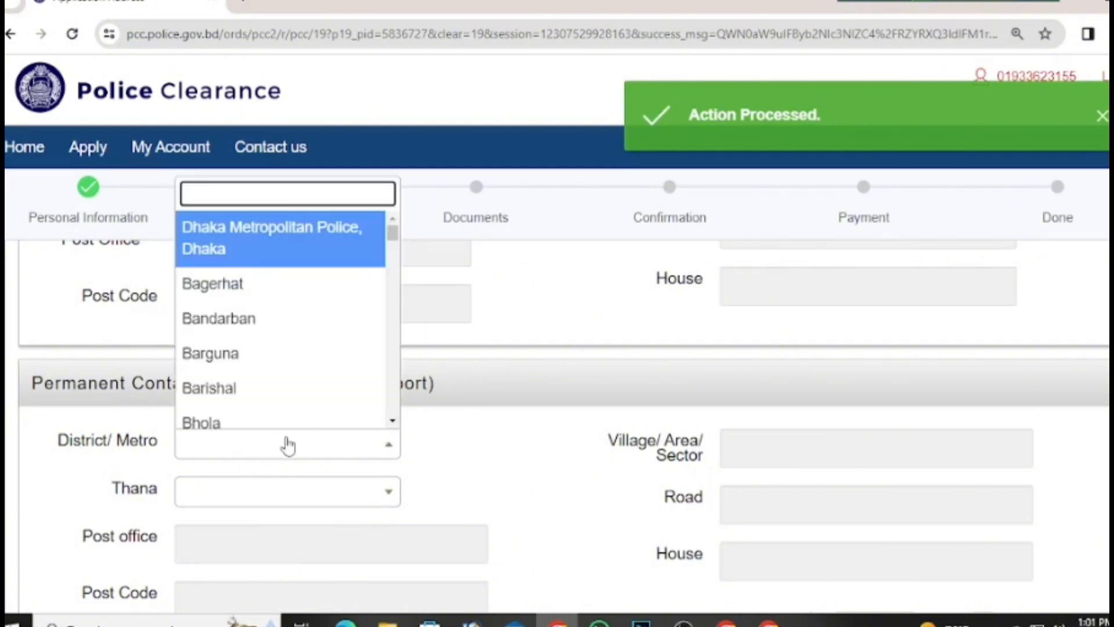
{"action": "type", "text": "SHA"}
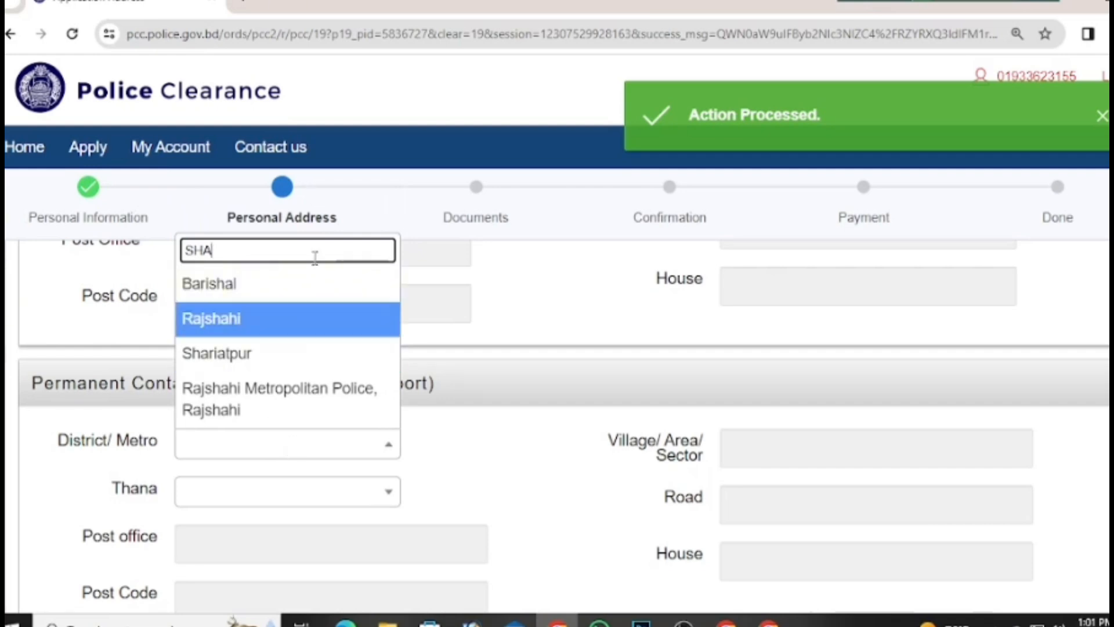
{"action": "left_click", "coordinate": [256, 355]}
{"action": "left_click", "coordinate": [254, 490]}
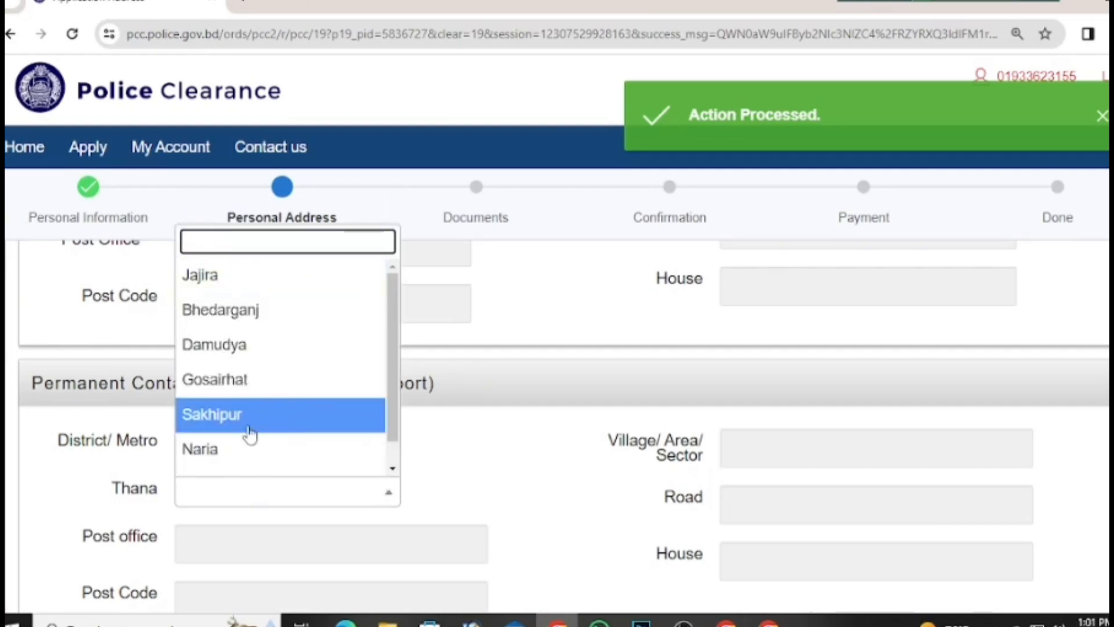
{"action": "left_click", "coordinate": [249, 448]}
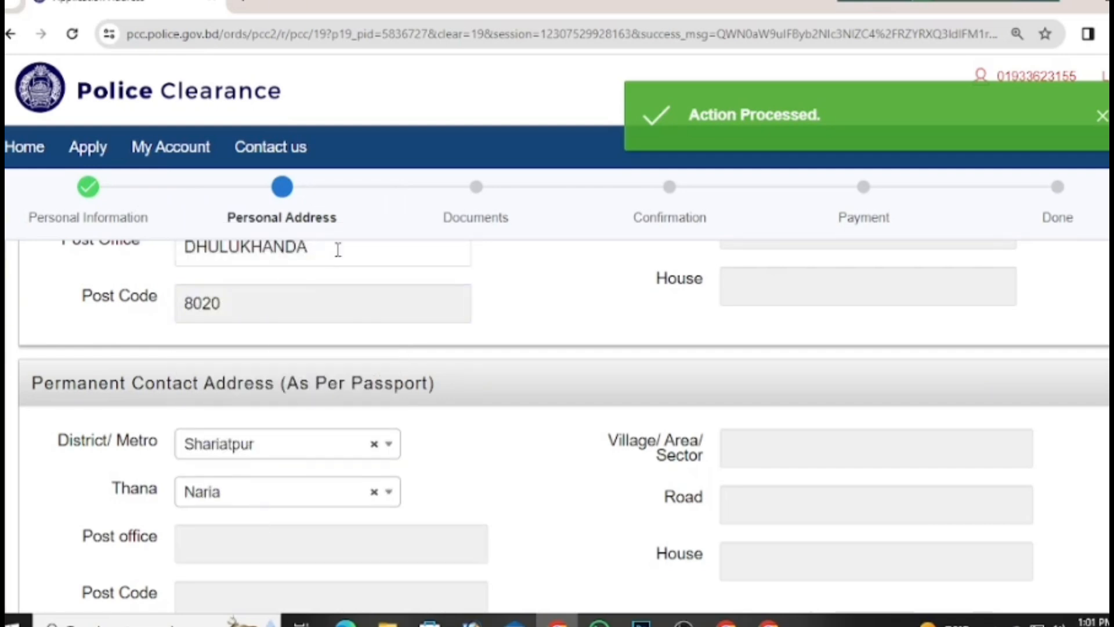
Step: Copy the emergency contact post office and post code into the permanent address fields
{"action": "left_click_drag", "start_coordinate": [331, 238], "coordinate": [168, 257]}
{"action": "scroll", "coordinate": [343, 302], "scroll_direction": "up", "scroll_amount": 4}
{"action": "scroll", "coordinate": [347, 447], "scroll_direction": "down", "scroll_amount": 5}
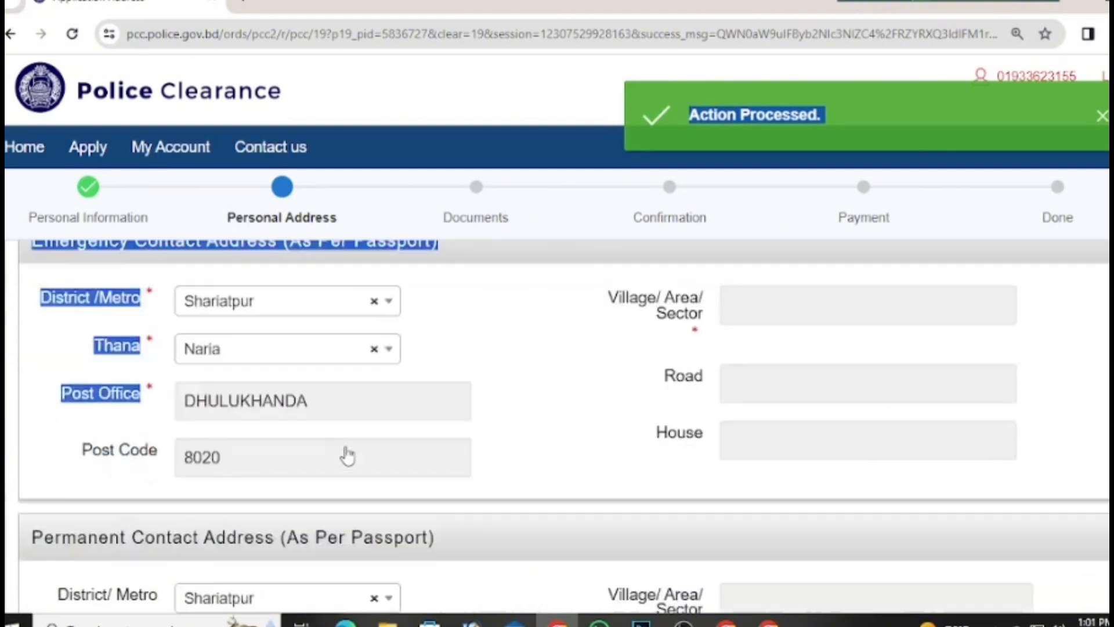
{"action": "left_click", "coordinate": [360, 253]}
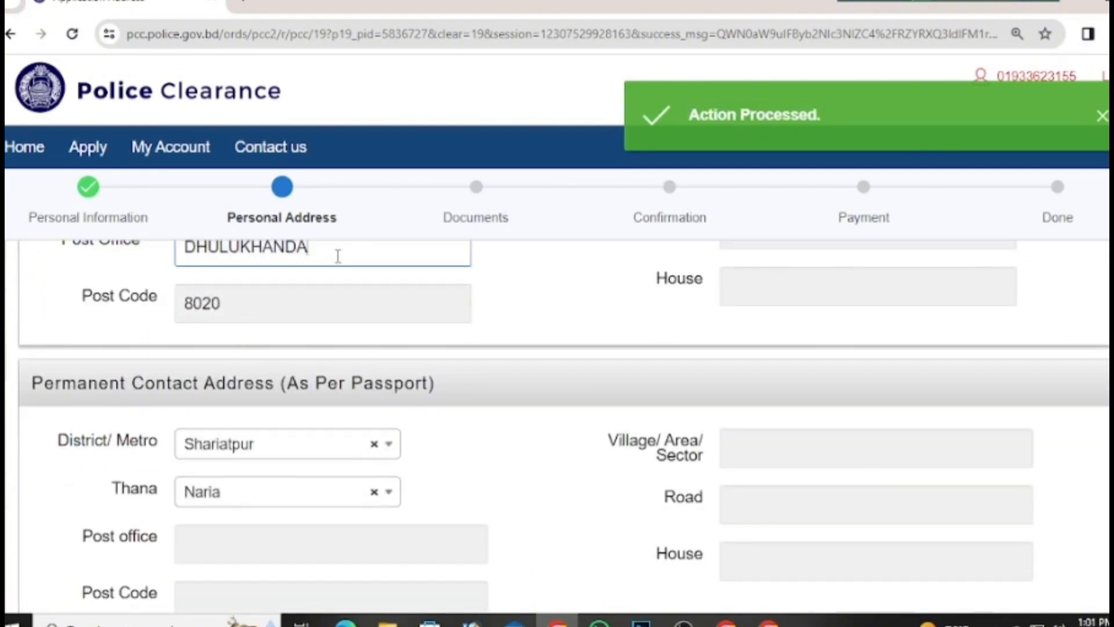
{"action": "left_click_drag", "start_coordinate": [333, 254], "coordinate": [188, 255]}
{"action": "key", "text": "ctrl+c"}
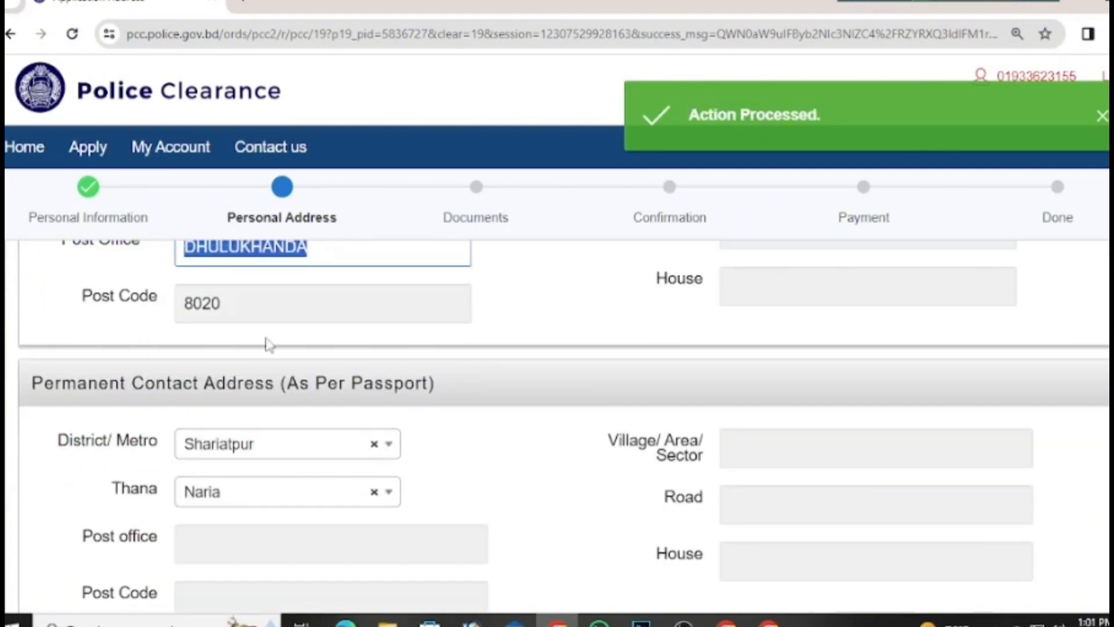
{"action": "scroll", "coordinate": [279, 377], "scroll_direction": "down", "scroll_amount": 5}
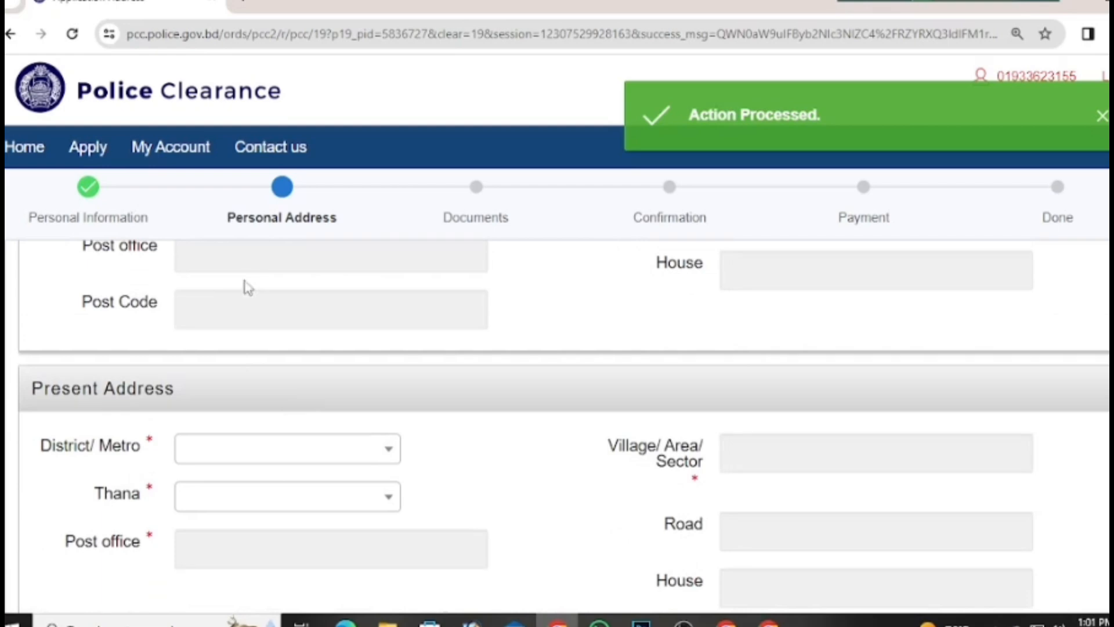
{"action": "scroll", "coordinate": [244, 286], "scroll_direction": "up", "scroll_amount": 5}
{"action": "left_click", "coordinate": [238, 534]}
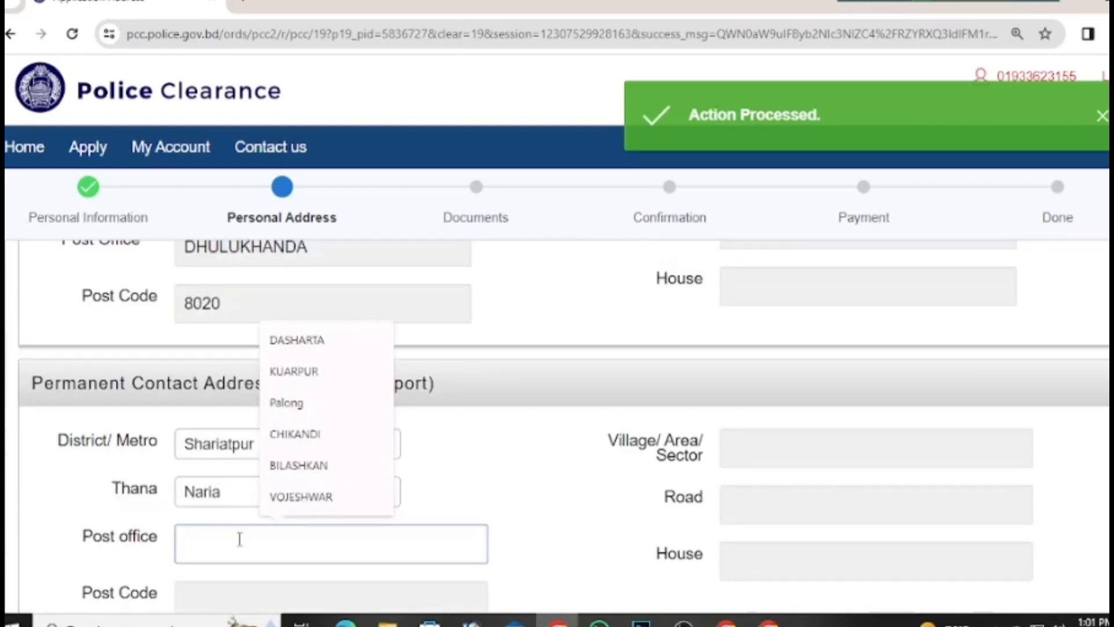
{"action": "key", "text": "ctrl+v"}
{"action": "scroll", "coordinate": [336, 511], "scroll_direction": "down", "scroll_amount": 5}
{"action": "scroll", "coordinate": [318, 458], "scroll_direction": "up", "scroll_amount": 5}
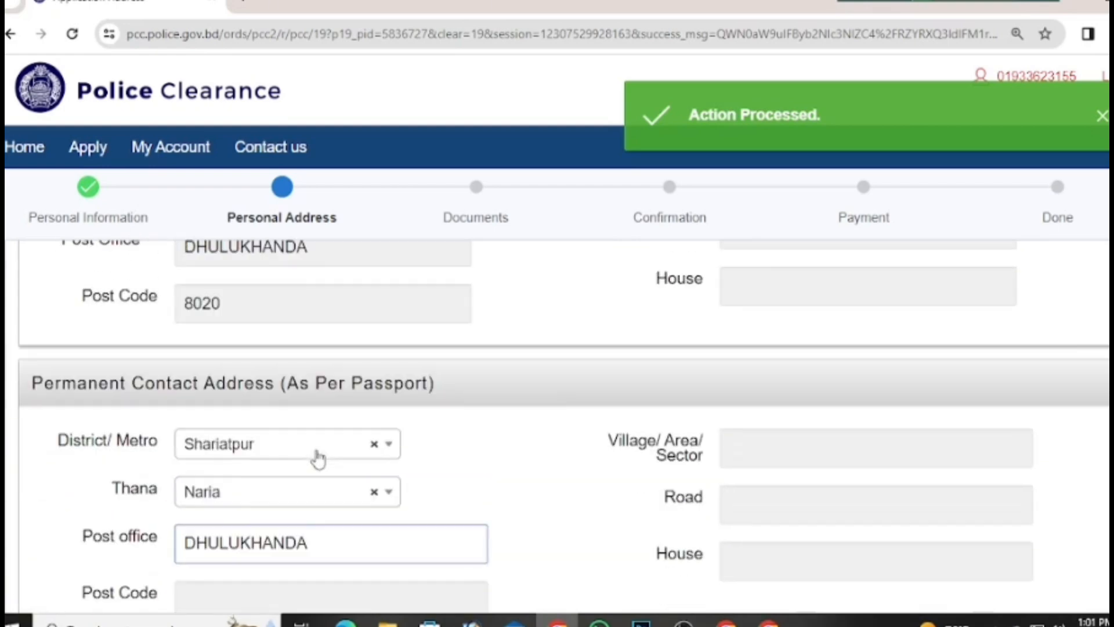
{"action": "left_click_drag", "start_coordinate": [236, 296], "coordinate": [149, 302]}
{"action": "key", "text": "ctrl+c"}
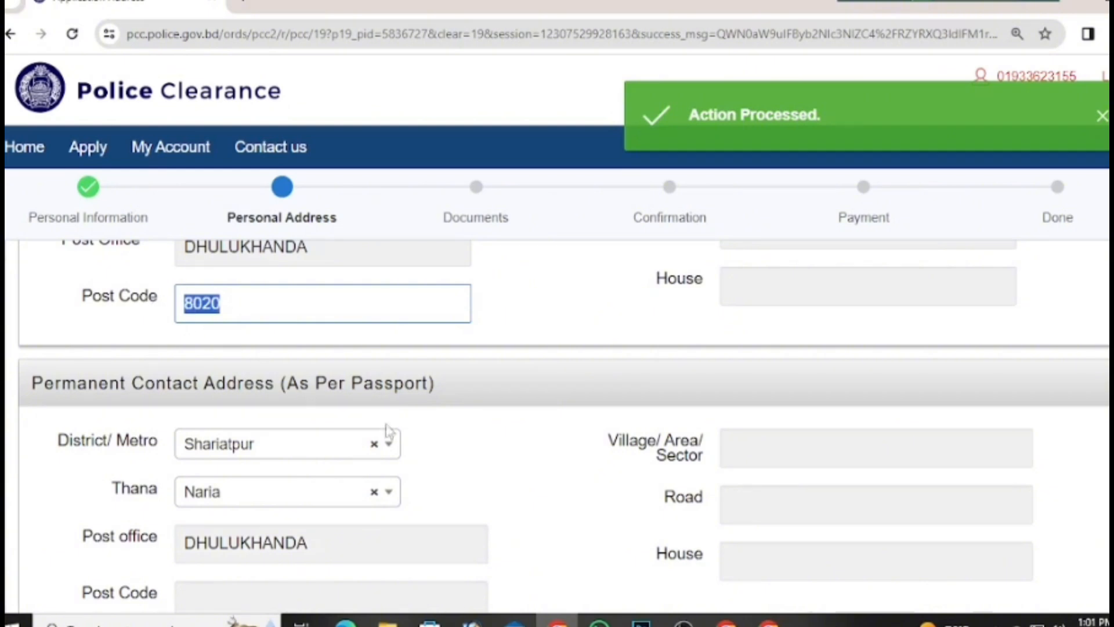
{"action": "scroll", "coordinate": [378, 406], "scroll_direction": "down", "scroll_amount": 5}
{"action": "left_click", "coordinate": [273, 314]}
{"action": "key", "text": "ctrl+v"}
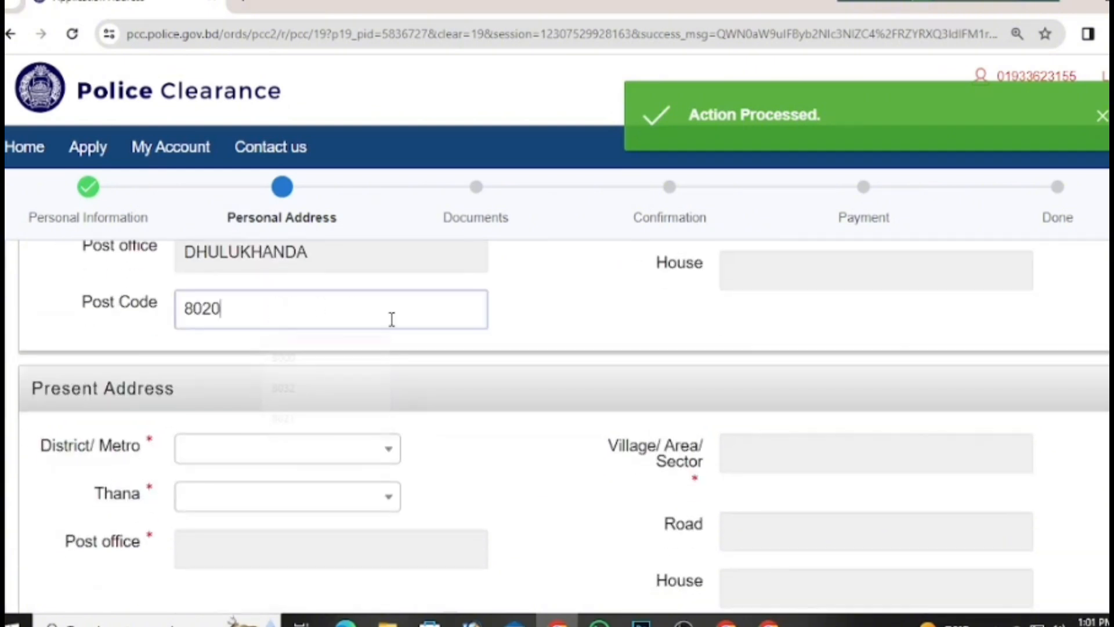
Step: Set the present address district and thana, and paste in its post office
{"action": "left_click", "coordinate": [274, 453]}
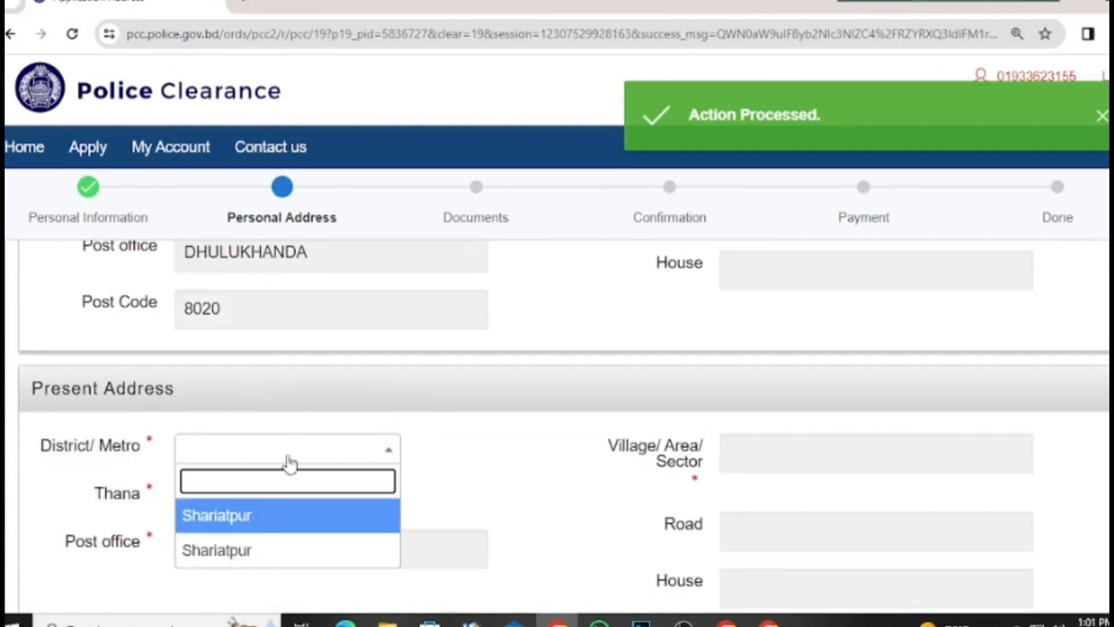
{"action": "left_click", "coordinate": [284, 529]}
{"action": "left_click", "coordinate": [300, 506]}
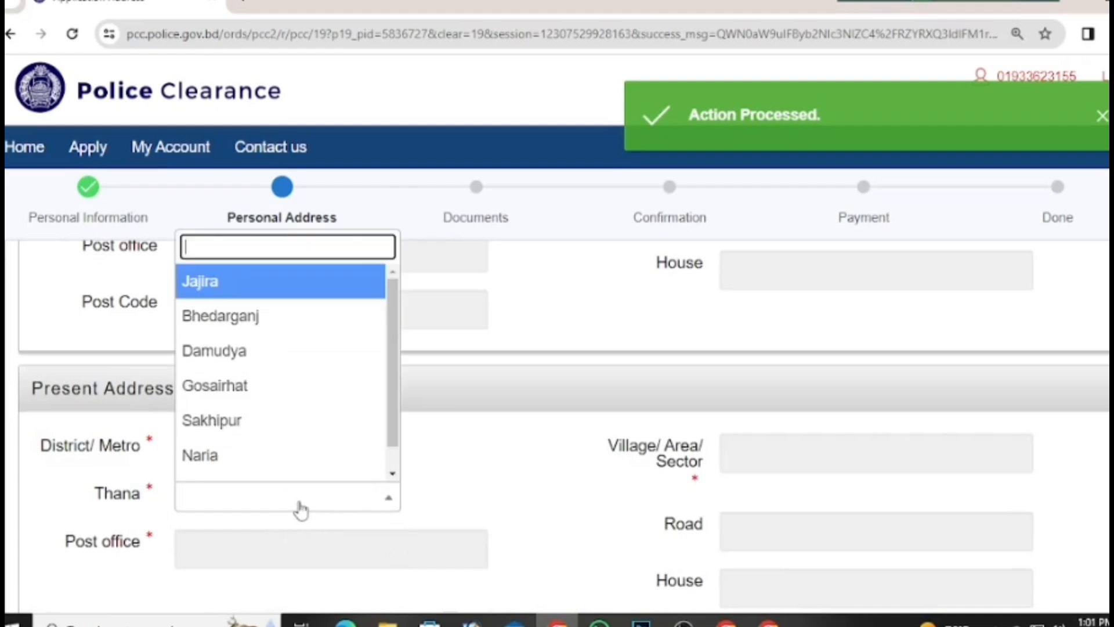
{"action": "left_click", "coordinate": [250, 455]}
{"action": "left_click", "coordinate": [279, 546]}
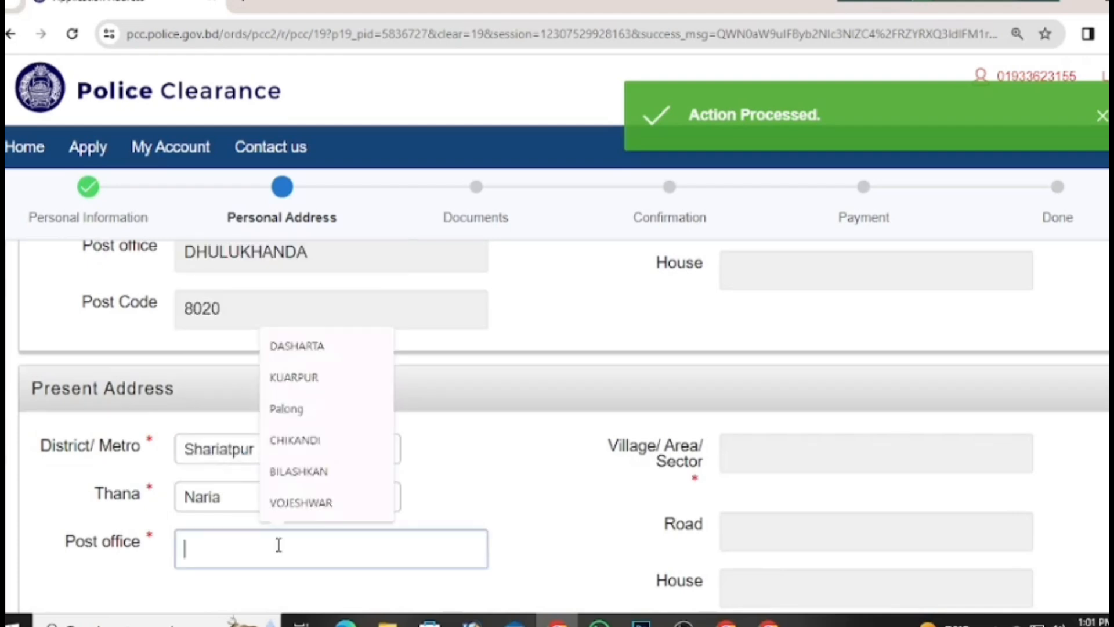
{"action": "key", "text": "ctrl+v"}
{"action": "scroll", "coordinate": [470, 473], "scroll_direction": "down", "scroll_amount": 5}
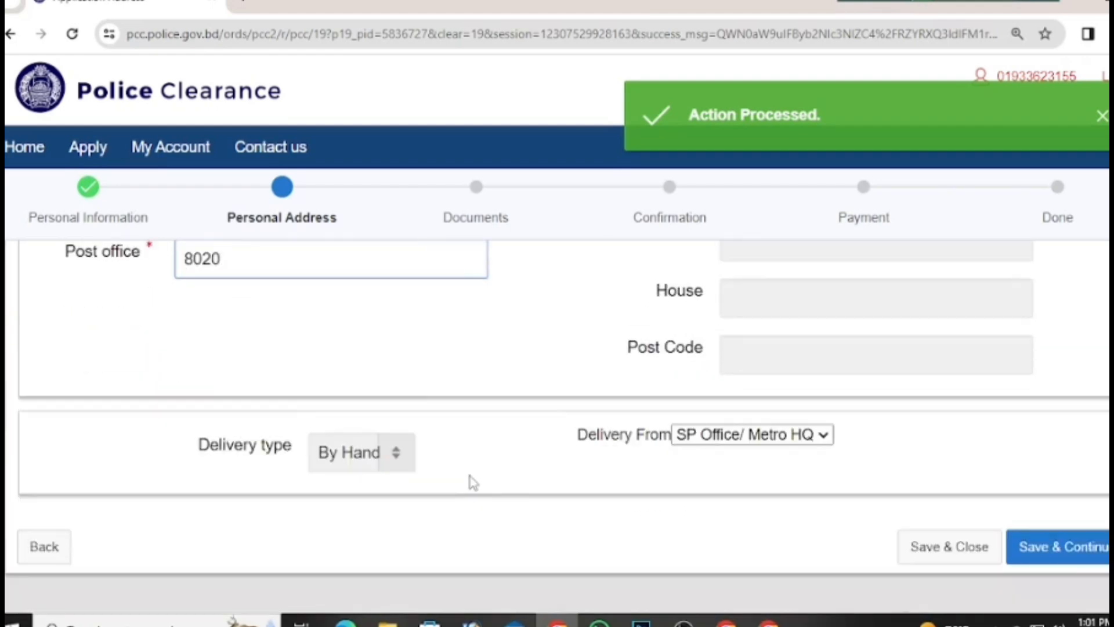
{"action": "scroll", "coordinate": [473, 482], "scroll_direction": "up", "scroll_amount": 5}
Step: Type the applicant's village, ward number, thana, post office and district into the emergency contact Village/Area field
{"action": "left_click", "coordinate": [758, 448]}
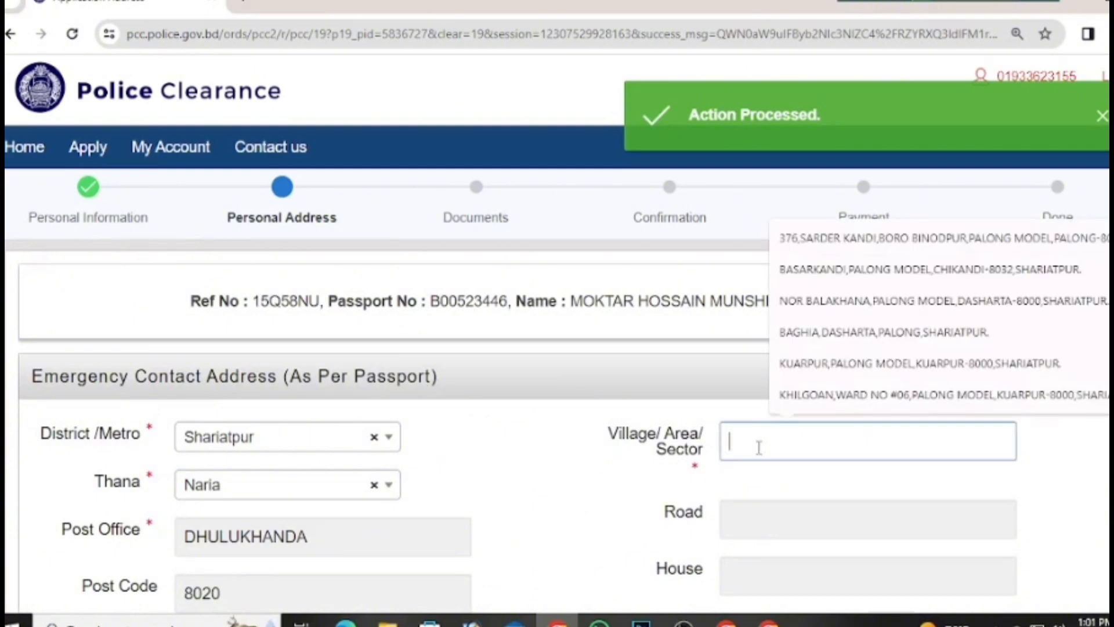
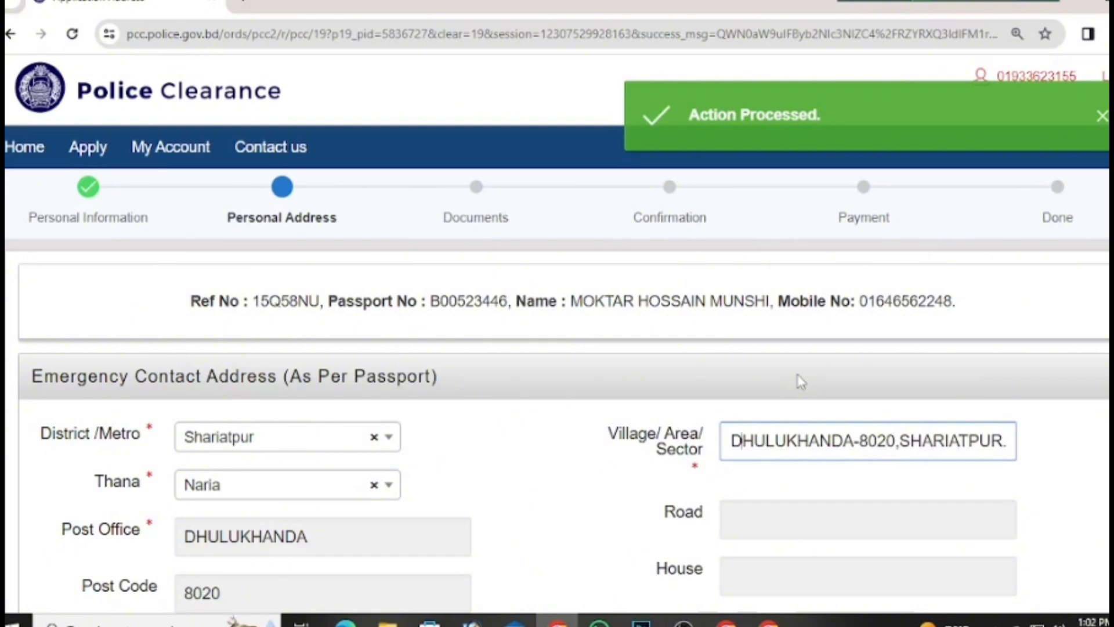
Step: Fix the post office spelling and post code in the typed emergency village address, ending with the district
{"action": "key", "text": "Left"}
{"action": "key", "text": "Left"}
{"action": "key", "text": "Left"}
{"action": "key", "text": "Left"}
{"action": "key", "text": "Left"}
{"action": "key", "text": "Left"}
{"action": "key", "text": "Left"}
{"action": "key", "text": "Left"}
{"action": "key", "text": "Left"}
{"action": "key", "text": "Left"}
{"action": "key", "text": "Left"}
{"action": "key", "text": "Left"}
{"action": "key", "text": "Left"}
{"action": "key", "text": "Left"}
{"action": "key", "text": "Left"}
{"action": "key", "text": "Left"}
{"action": "key", "text": "Left"}
{"action": "key", "text": "Left"}
{"action": "key", "text": "Left"}
{"action": "key", "text": "Left"}
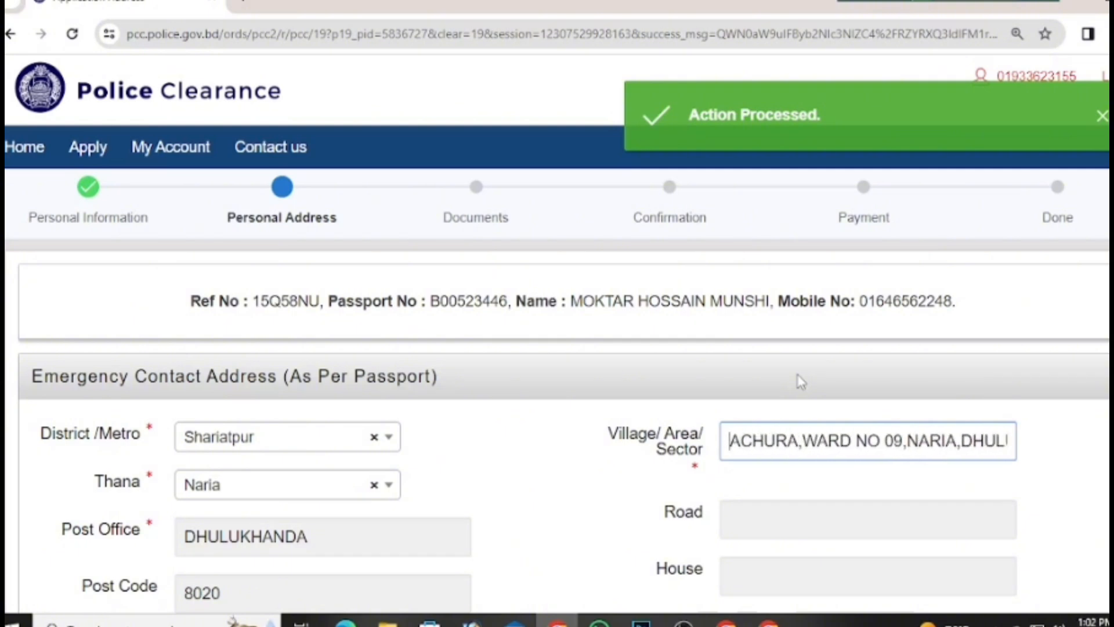
{"action": "key", "text": "Right"}
{"action": "key", "text": "Right"}
{"action": "key", "text": "Right"}
{"action": "key", "text": "Right"}
{"action": "key", "text": "Right"}
{"action": "key", "text": "Right"}
{"action": "key", "text": "Right"}
{"action": "key", "text": "Right"}
{"action": "key", "text": "Right"}
{"action": "key", "text": "Right"}
{"action": "key", "text": "Right"}
{"action": "key", "text": "Right"}
{"action": "key", "text": "Right"}
{"action": "key", "text": "Right"}
{"action": "key", "text": "Right"}
{"action": "key", "text": "Right"}
{"action": "key", "text": "Right"}
{"action": "key", "text": "Right"}
{"action": "key", "text": "Right"}
{"action": "key", "text": "Right"}
{"action": "key", "text": "Right"}
{"action": "key", "text": "Right"}
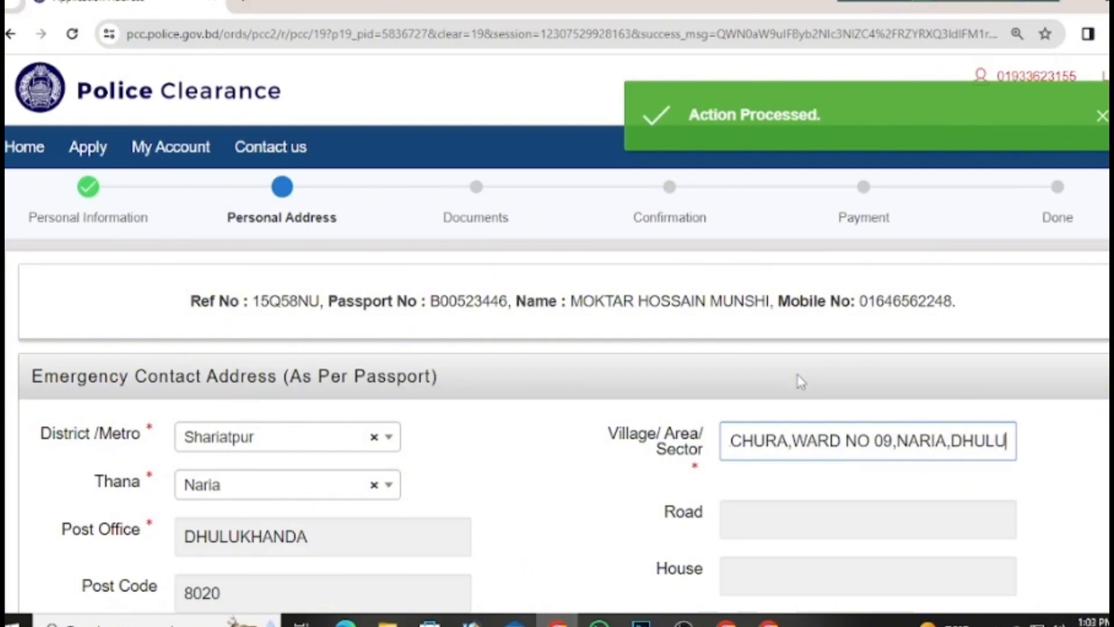
{"action": "key", "text": "Right"}
{"action": "key", "text": "Left"}
{"action": "key", "text": "Left"}
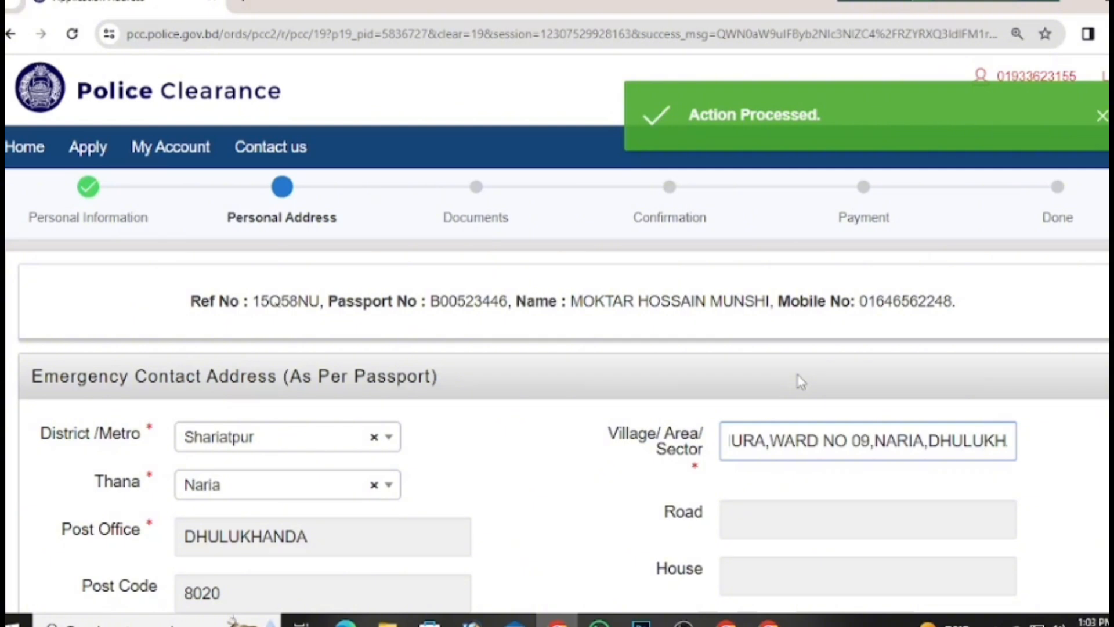
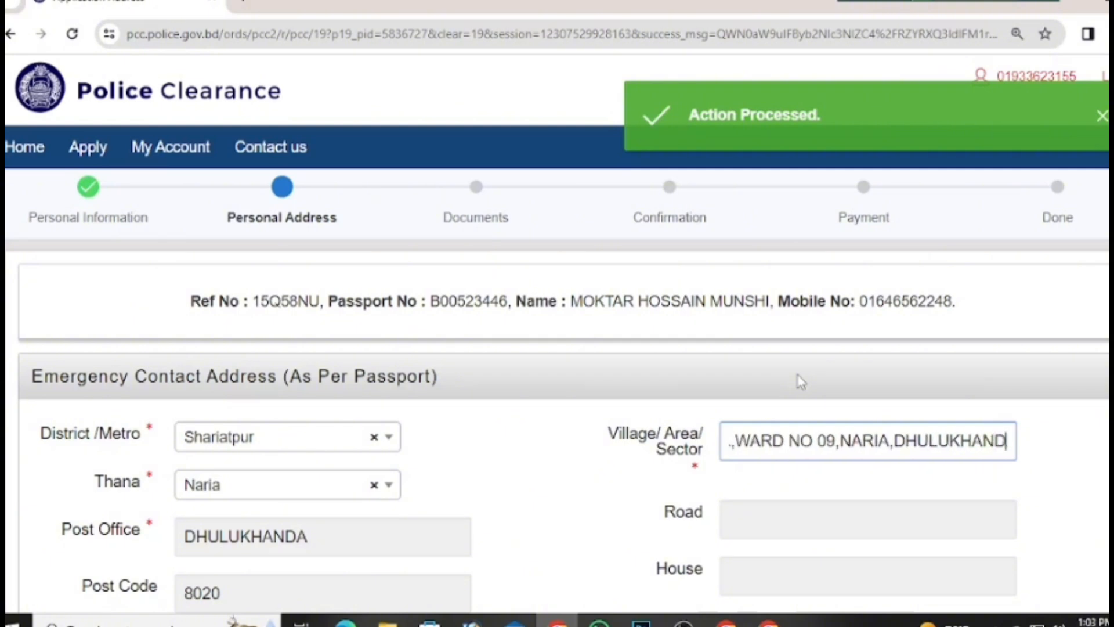
{"action": "key", "text": "Left"}
{"action": "key", "text": "Left"}
{"action": "key", "text": "Left"}
{"action": "key", "text": "Left"}
{"action": "key", "text": "Left"}
{"action": "key", "text": "Left"}
{"action": "key", "text": "Left"}
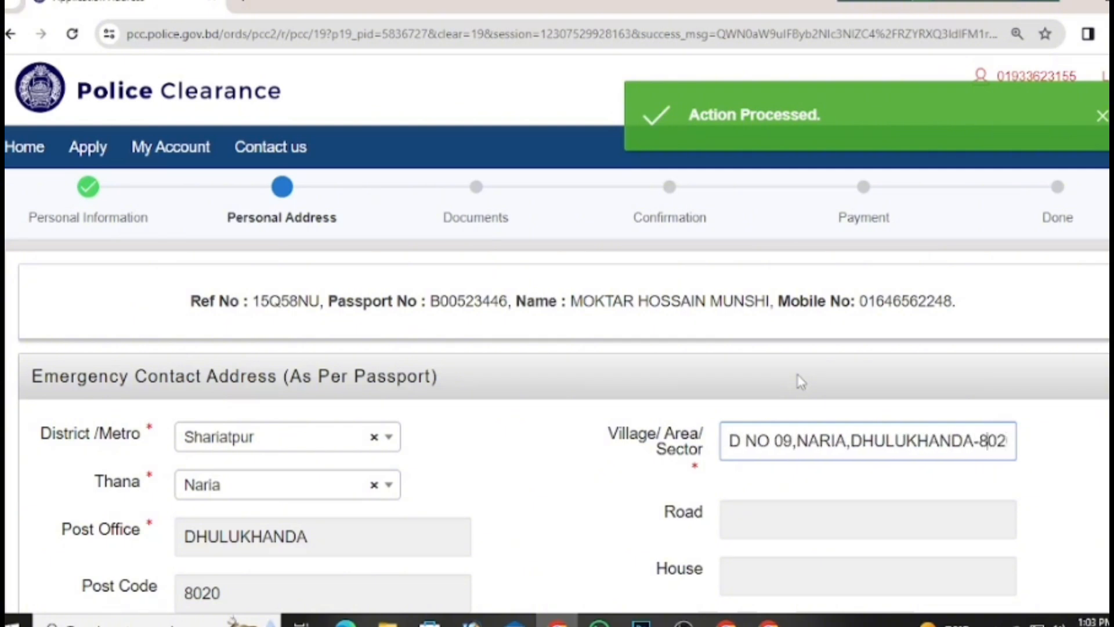
{"action": "key", "text": "Left"}
{"action": "key", "text": "Left"}
{"action": "key", "text": "Left"}
{"action": "key", "text": "Right"}
{"action": "key", "text": "Right"}
{"action": "key", "text": "Right"}
{"action": "key", "text": "Right"}
{"action": "key", "text": "Right"}
{"action": "key", "text": "Right"}
{"action": "key", "text": "Right"}
{"action": "key", "text": "Right"}
{"action": "key", "text": "Right"}
{"action": "key", "text": "Right"}
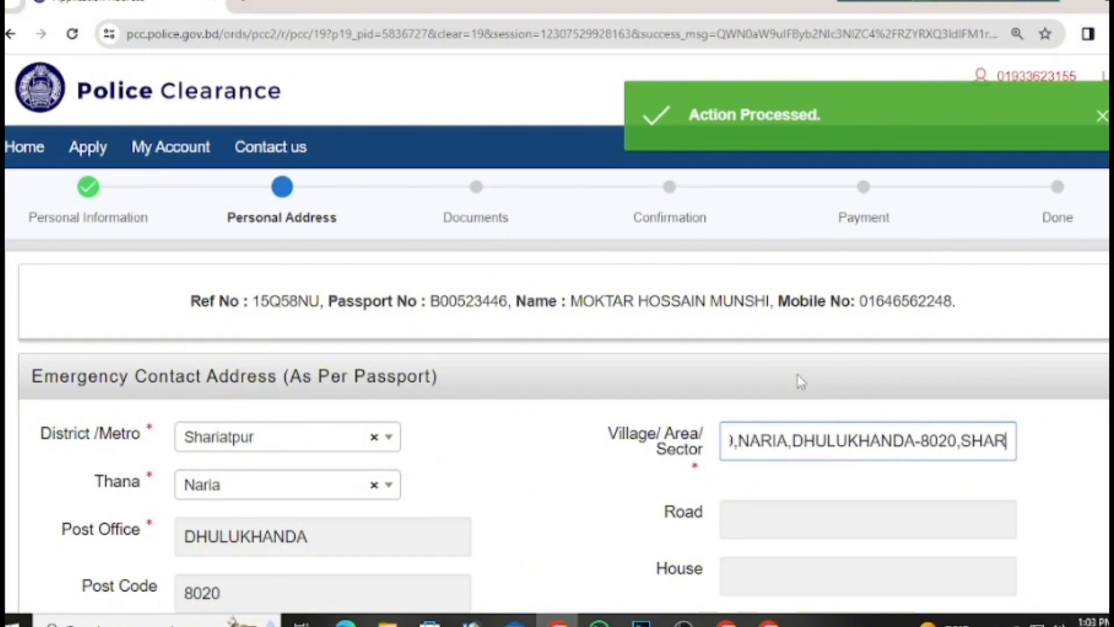
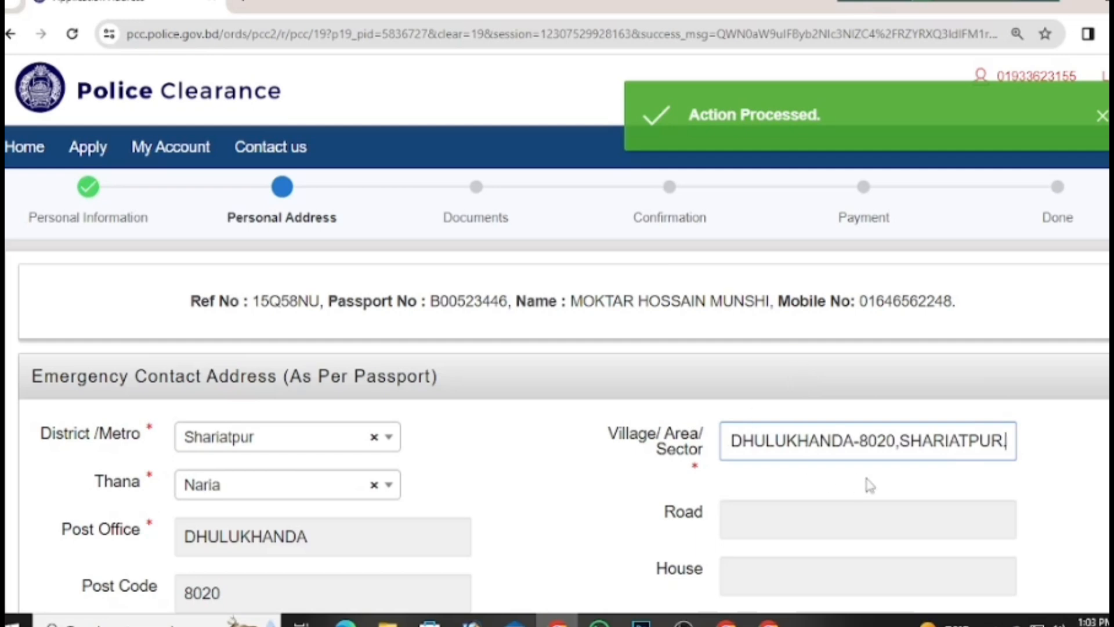
Step: Copy the emergency contact village address into the Permanent and Present Village/Area fields
{"action": "left_click_drag", "start_coordinate": [1015, 441], "coordinate": [634, 463]}
{"action": "key", "text": "ctrl+c"}
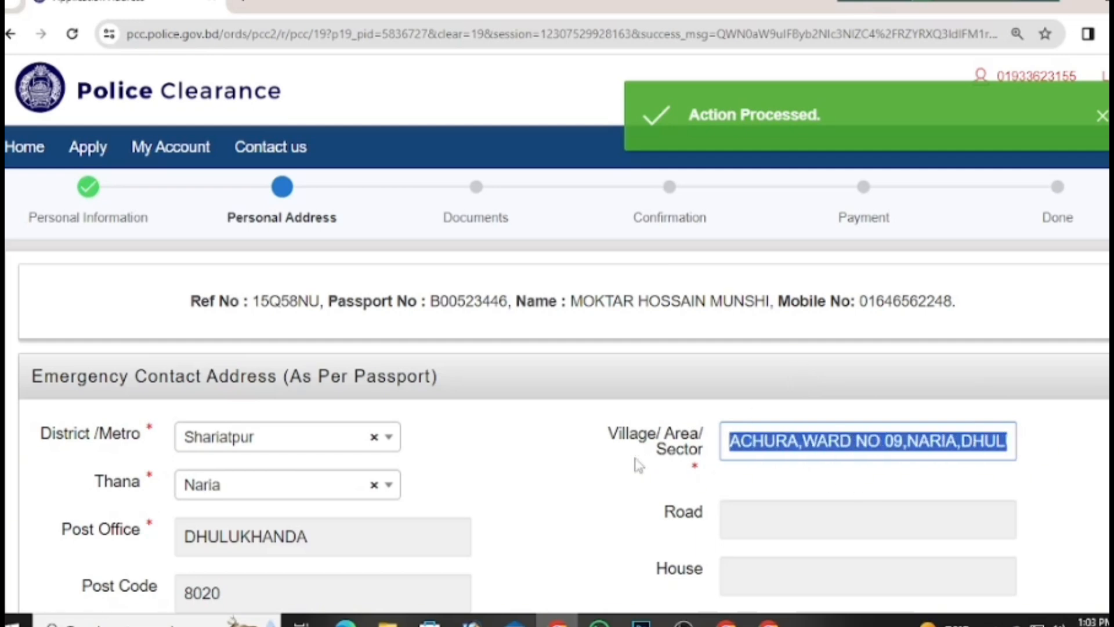
{"action": "scroll", "coordinate": [862, 591], "scroll_direction": "down", "scroll_amount": 5}
{"action": "left_click", "coordinate": [812, 454]}
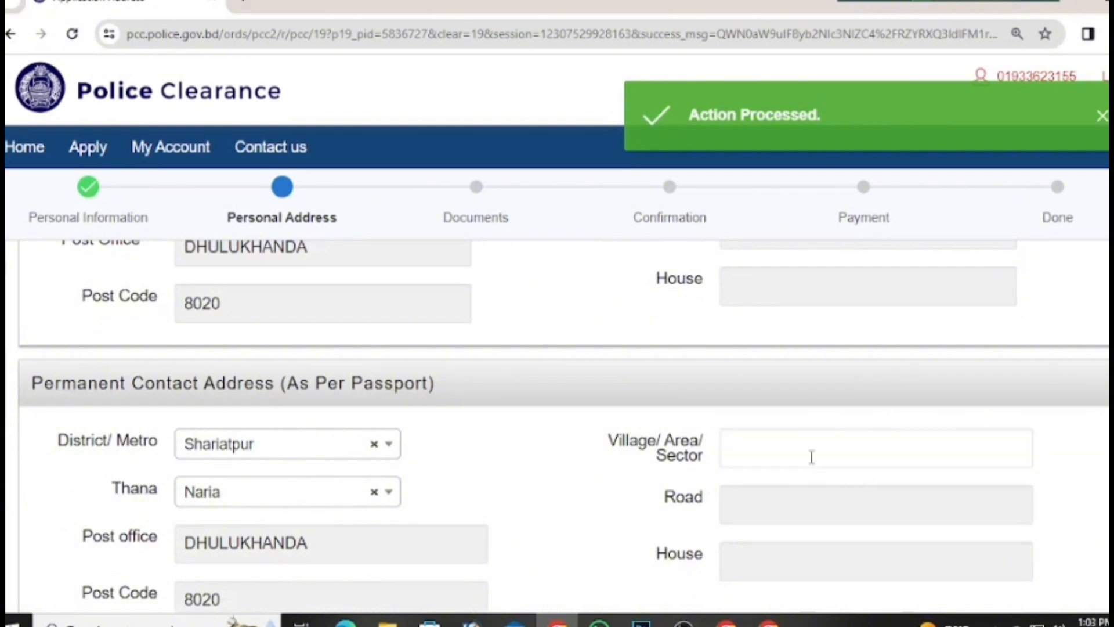
{"action": "key", "text": "ctrl+v"}
{"action": "scroll", "coordinate": [837, 452], "scroll_direction": "up", "scroll_amount": 5}
{"action": "left_click", "coordinate": [818, 467]}
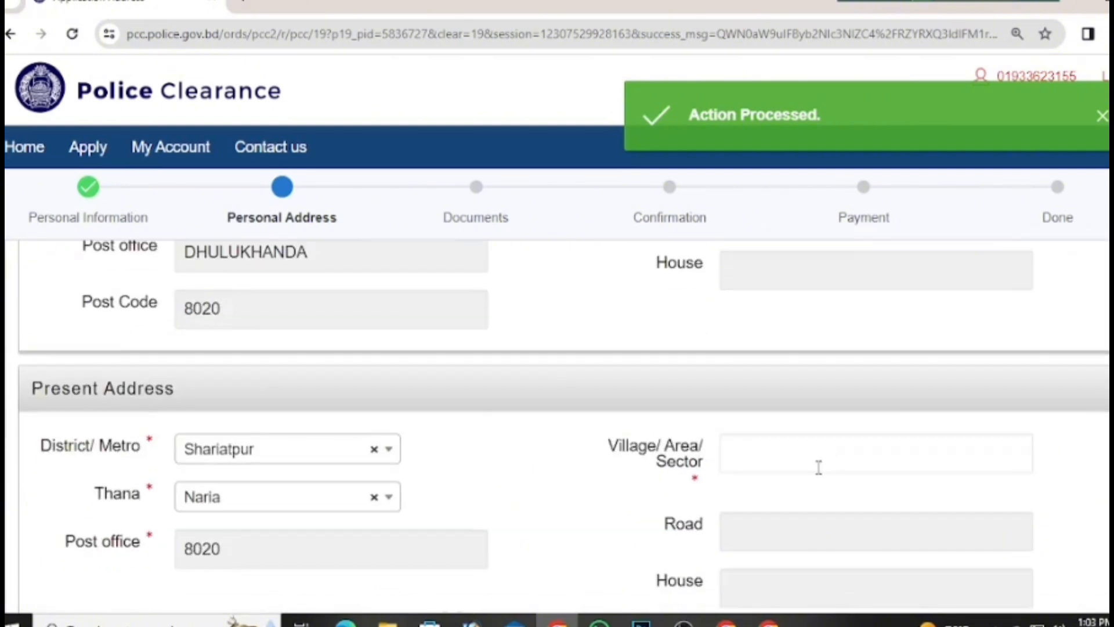
{"action": "key", "text": "ctrl+v"}
{"action": "scroll", "coordinate": [873, 450], "scroll_direction": "down", "scroll_amount": 5}
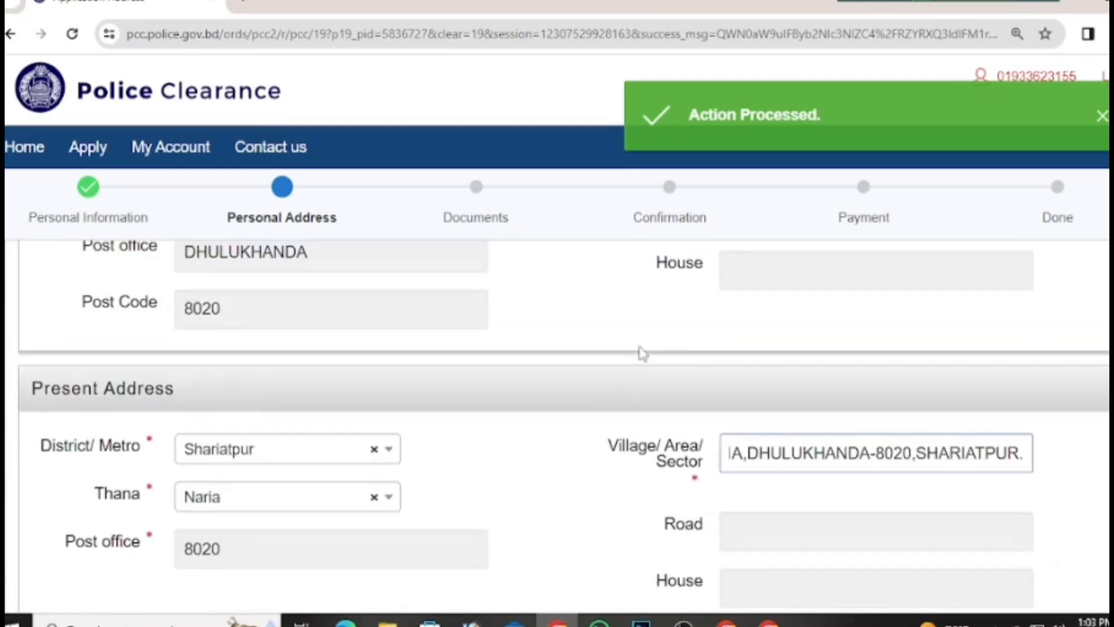
{"action": "scroll", "coordinate": [641, 348], "scroll_direction": "up", "scroll_amount": 3}
{"action": "scroll", "coordinate": [592, 410], "scroll_direction": "down", "scroll_amount": 3}
Step: Enter present address post code 8020 and save the addresses to move on to Documents
{"action": "left_click", "coordinate": [736, 353]}
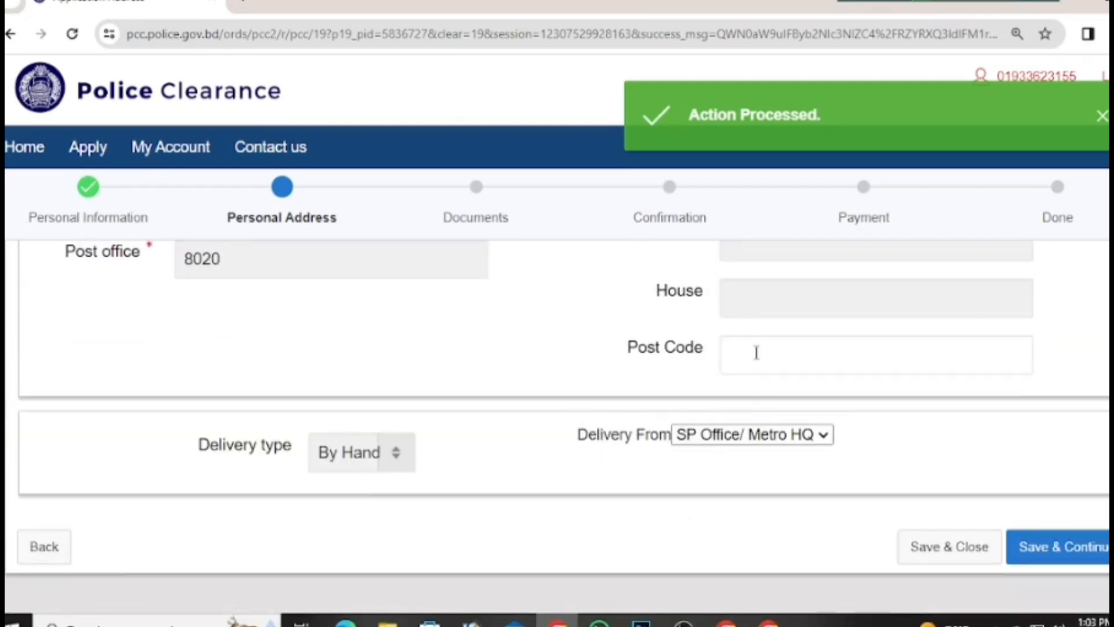
{"action": "type", "text": "8020"}
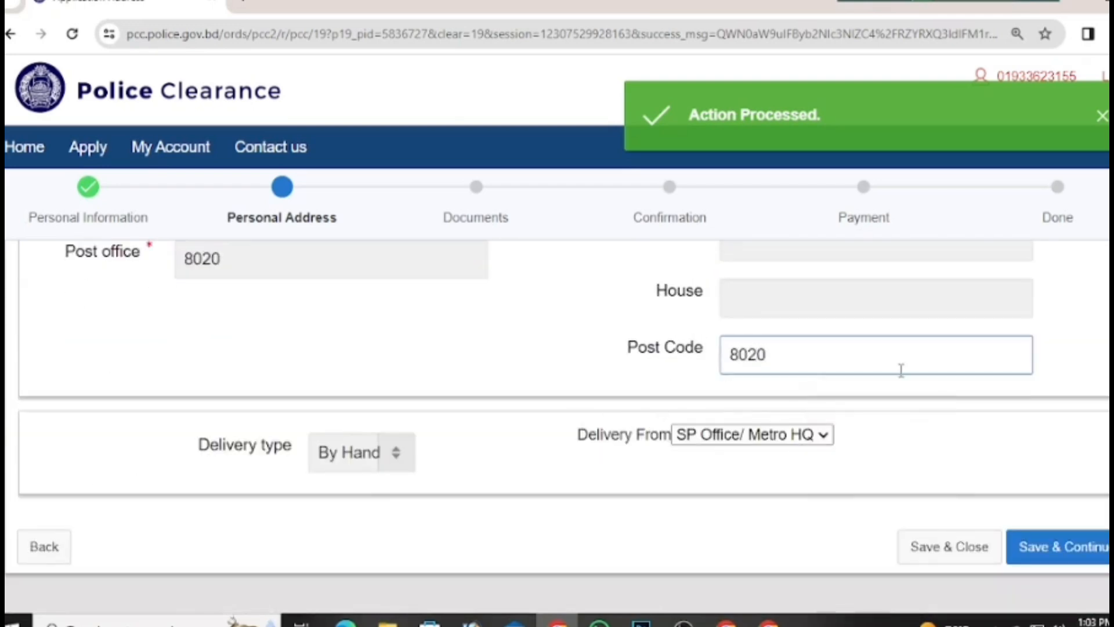
{"action": "scroll", "coordinate": [929, 394], "scroll_direction": "up", "scroll_amount": 5}
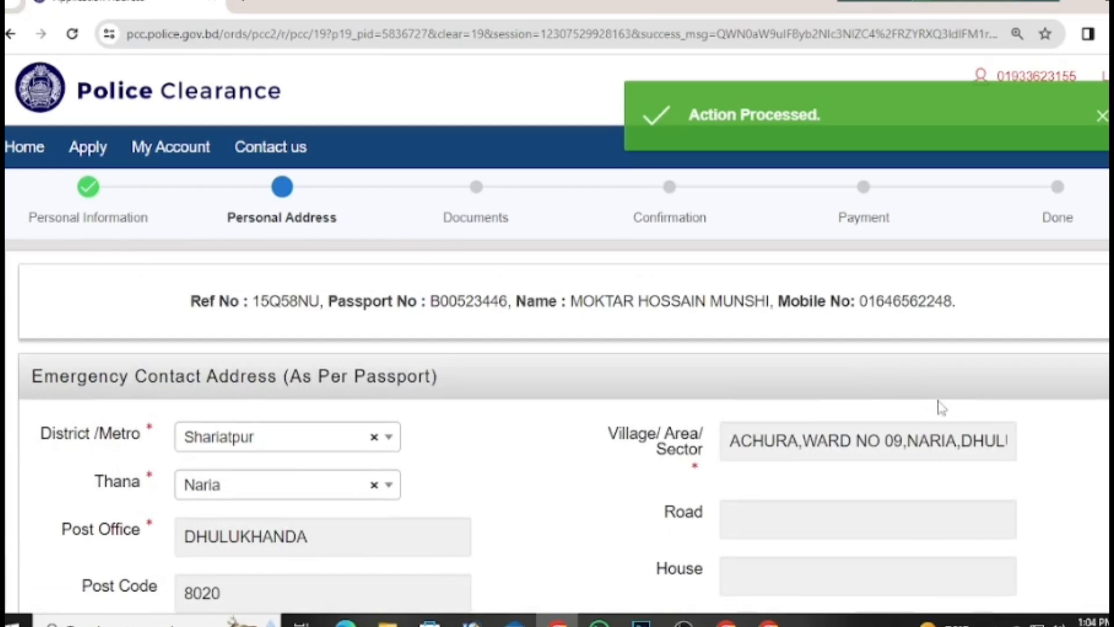
{"action": "scroll", "coordinate": [943, 409], "scroll_direction": "down", "scroll_amount": 10}
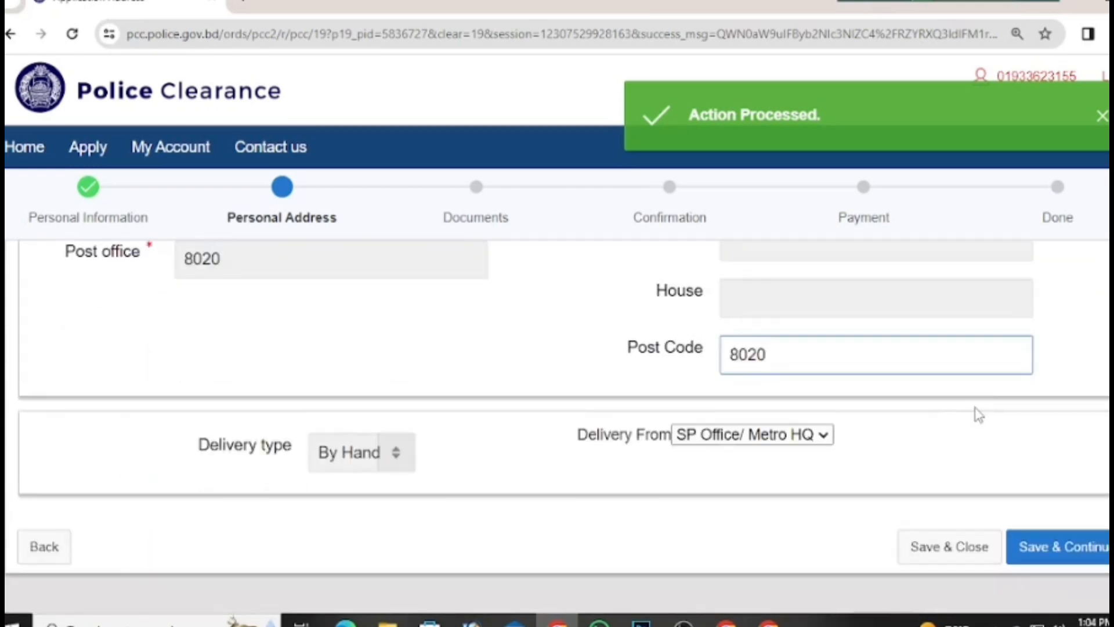
{"action": "scroll", "coordinate": [693, 410], "scroll_direction": "up", "scroll_amount": 5}
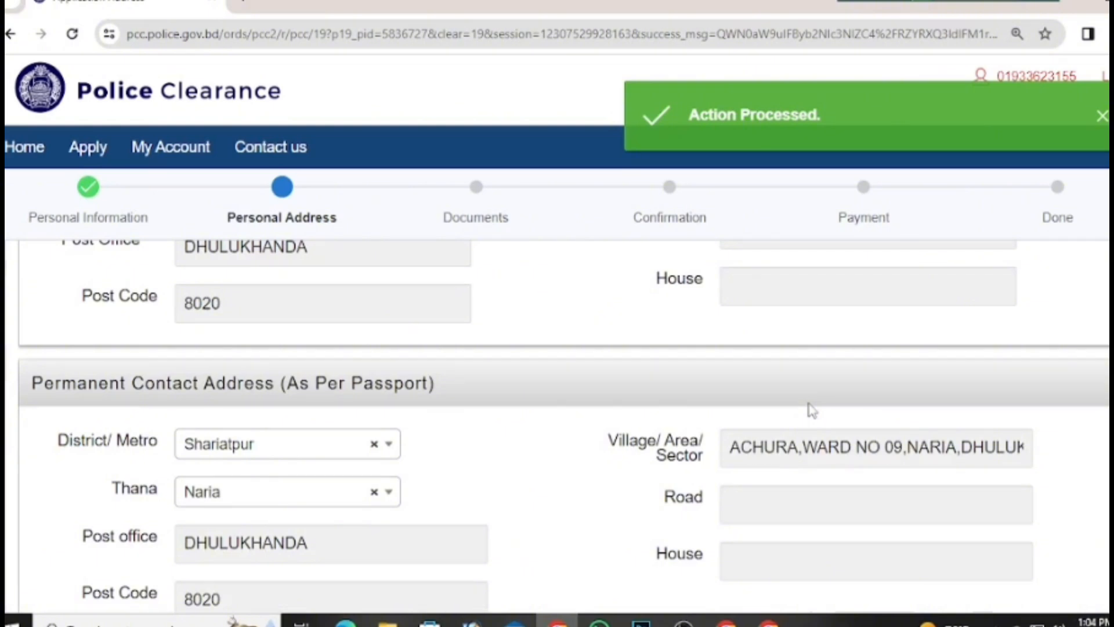
{"action": "scroll", "coordinate": [818, 410], "scroll_direction": "down", "scroll_amount": 10}
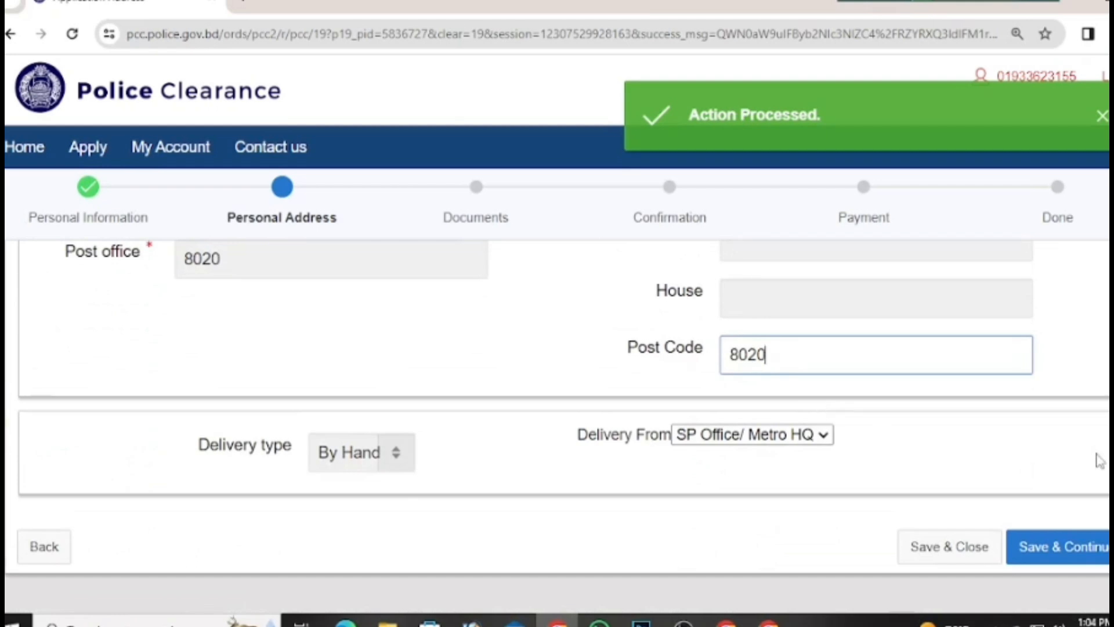
{"action": "left_click", "coordinate": [1067, 547]}
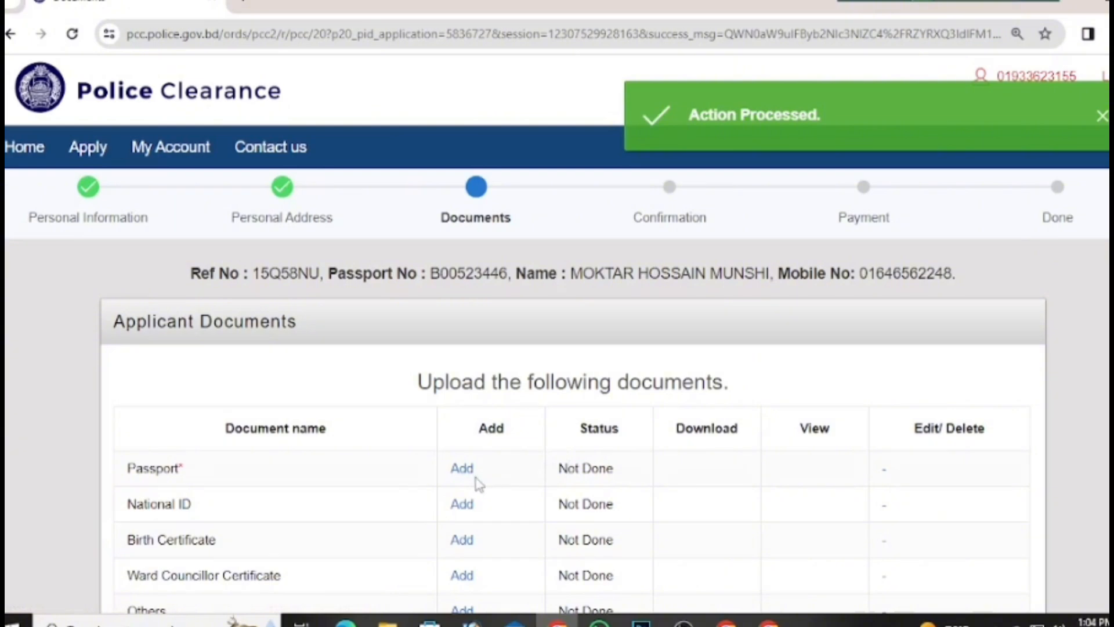
Step: Upload the pasport image file as the Passport scan copy
{"action": "left_click", "coordinate": [462, 469]}
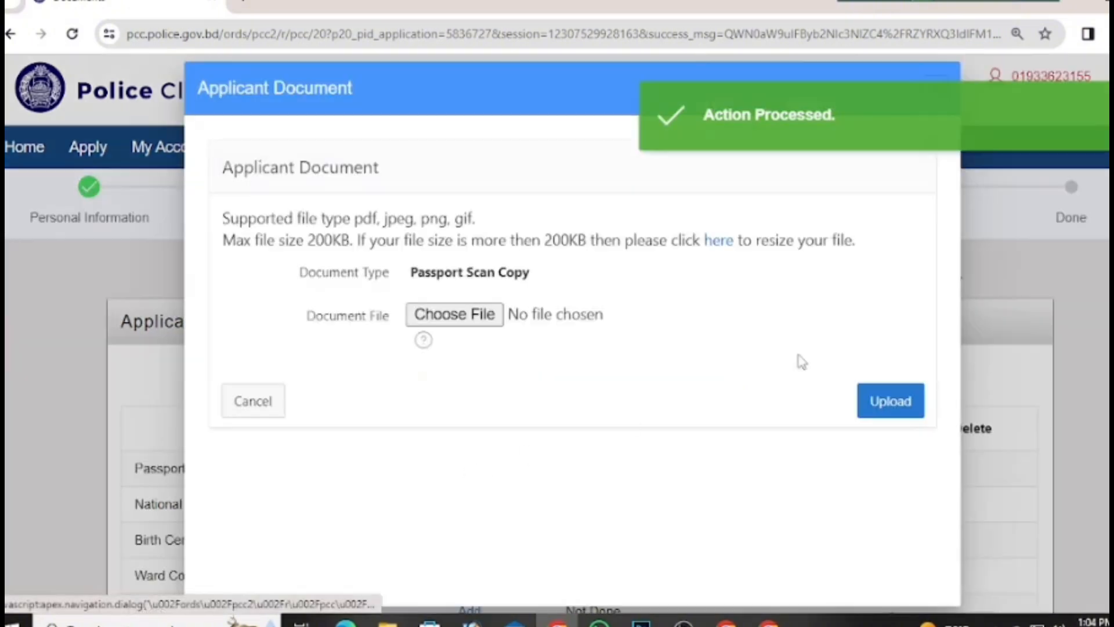
{"action": "left_click", "coordinate": [485, 324]}
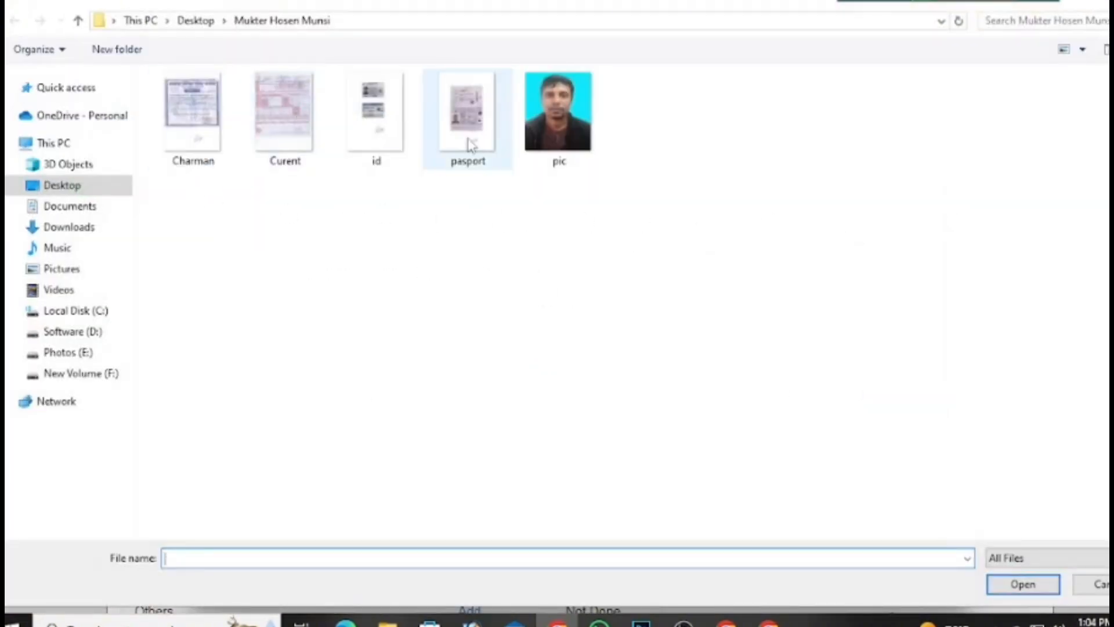
{"action": "left_click", "coordinate": [468, 141]}
{"action": "left_click", "coordinate": [1026, 585]}
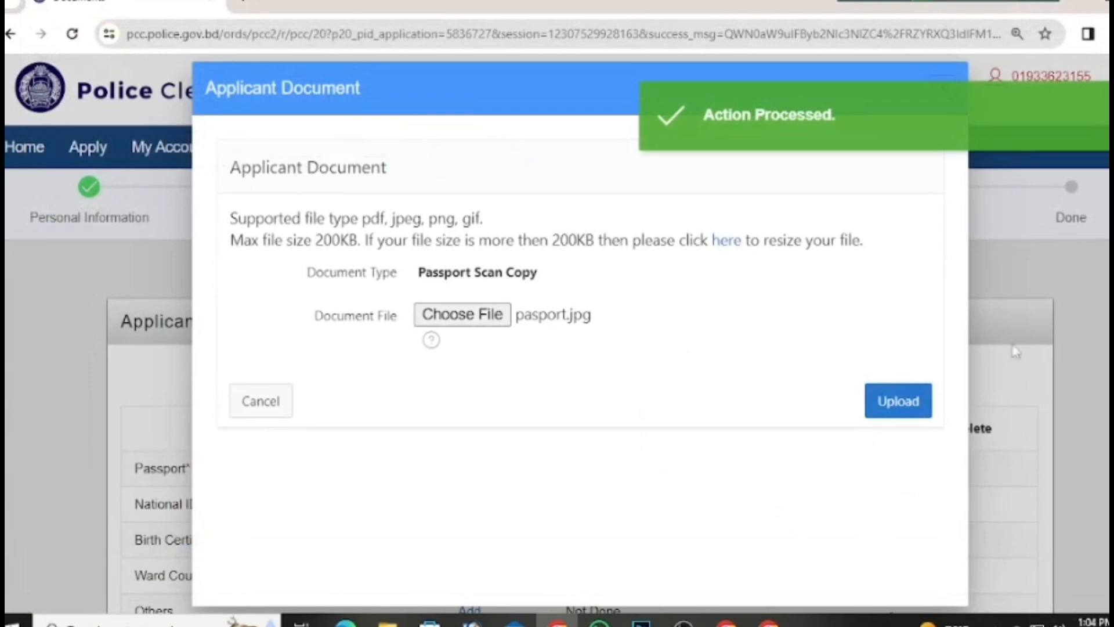
{"action": "left_click", "coordinate": [920, 399]}
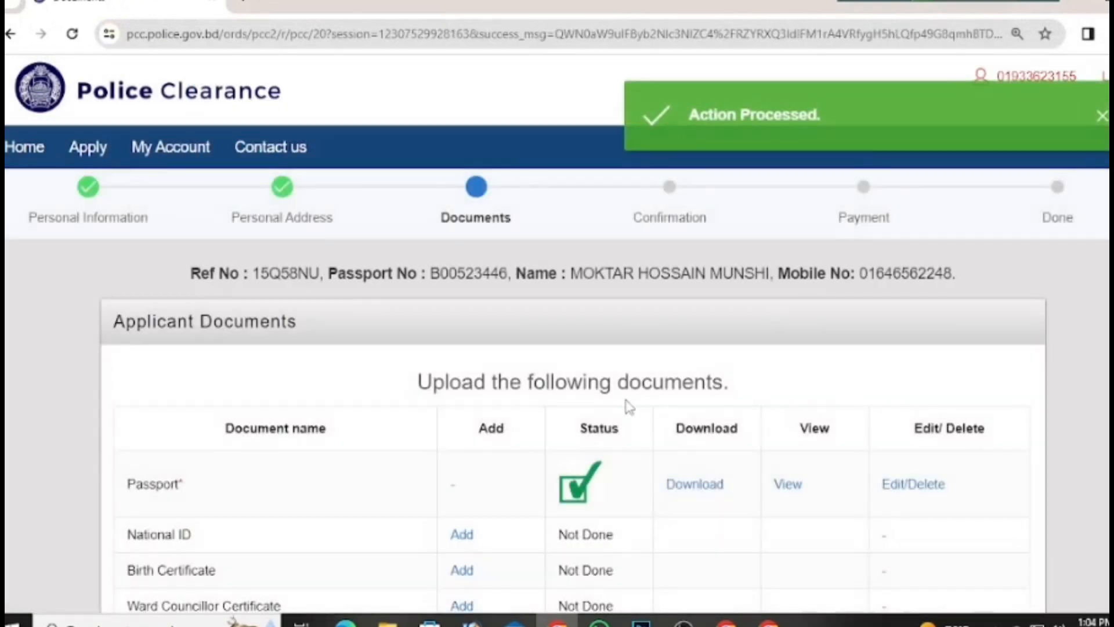
{"action": "scroll", "coordinate": [628, 406], "scroll_direction": "down", "scroll_amount": 4}
Step: Upload the id image file as the National ID scan copy
{"action": "left_click", "coordinate": [458, 326]}
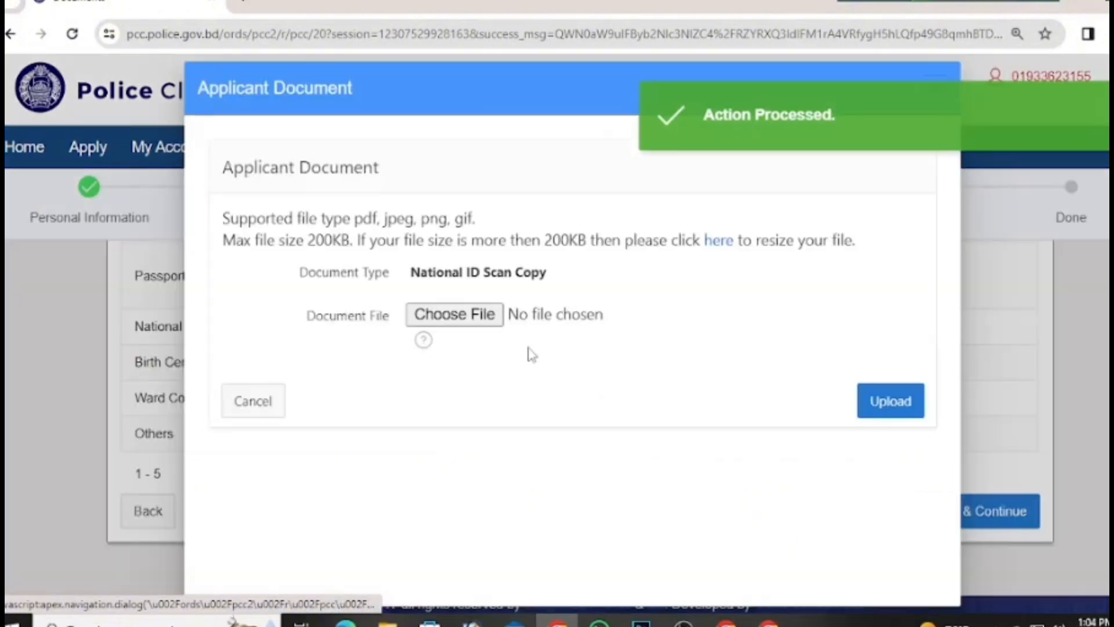
{"action": "left_click", "coordinate": [494, 314]}
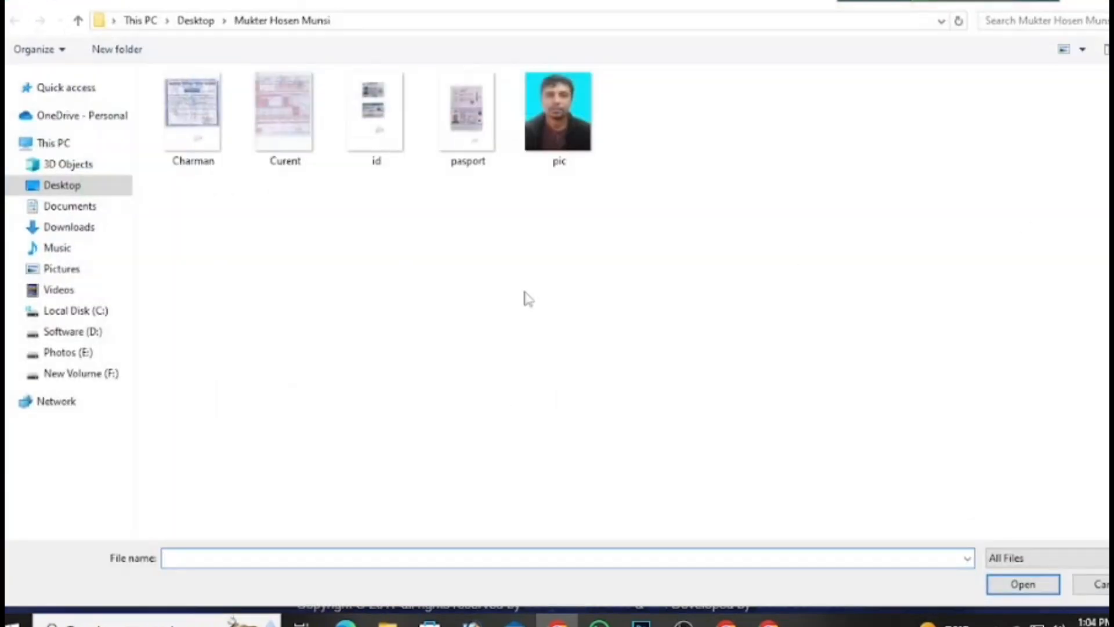
{"action": "left_click", "coordinate": [373, 167]}
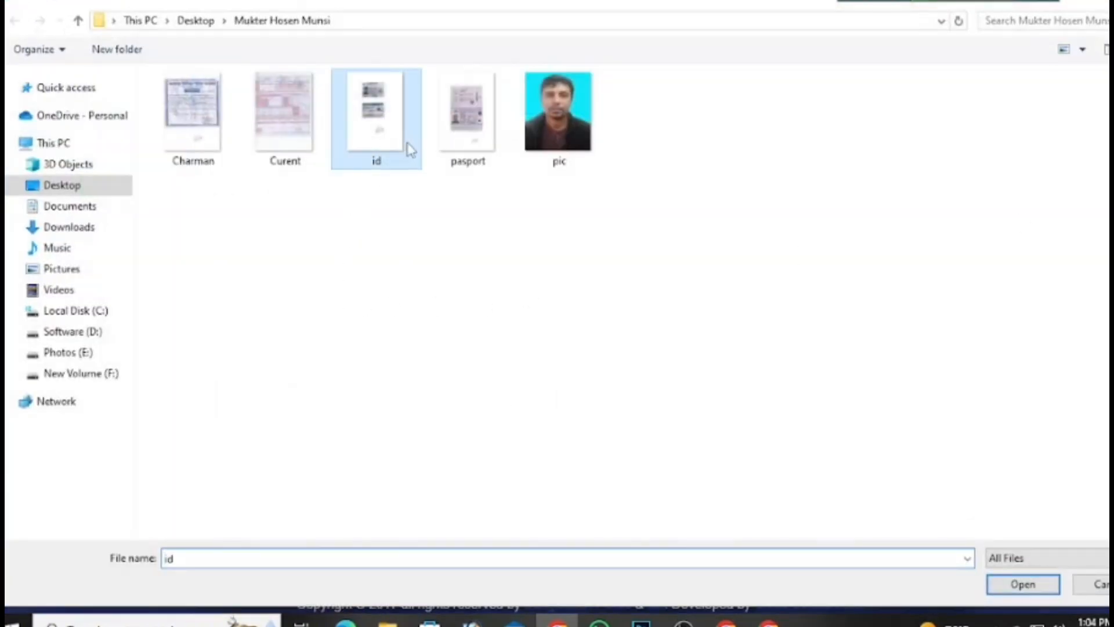
{"action": "left_click", "coordinate": [1023, 584]}
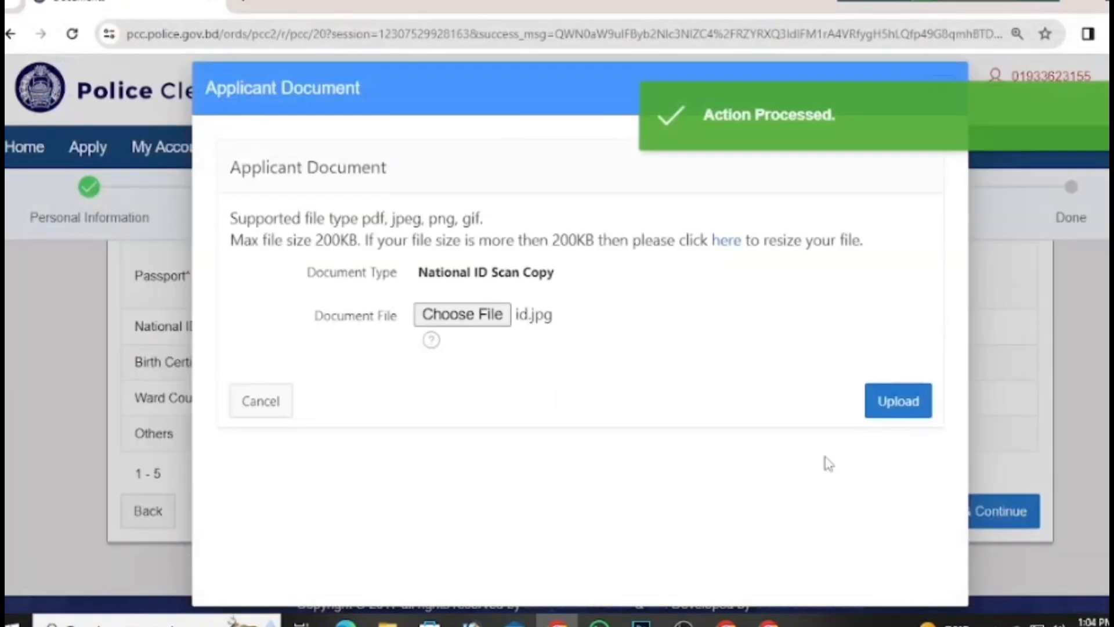
{"action": "left_click", "coordinate": [894, 413]}
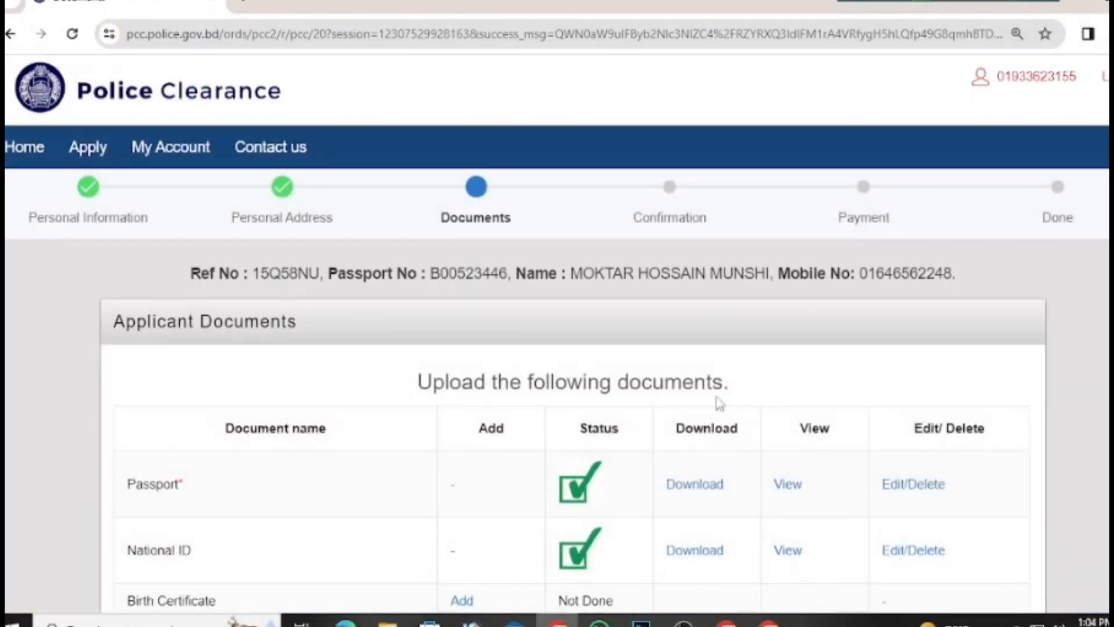
{"action": "scroll", "coordinate": [719, 403], "scroll_direction": "down", "scroll_amount": 4}
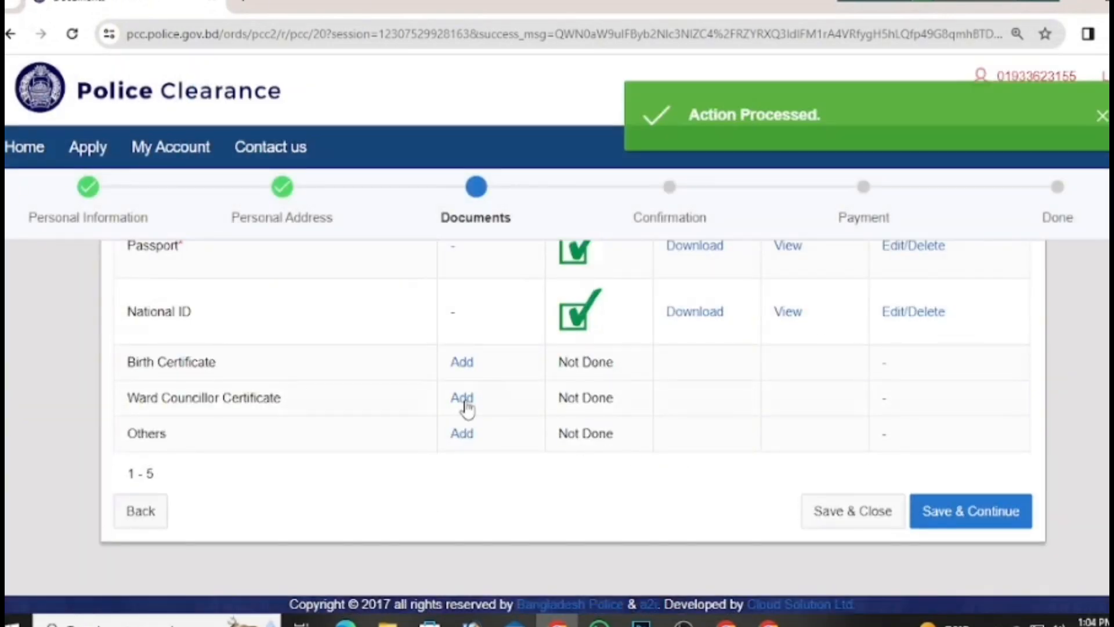
Step: Upload Charman.jpg as the Ward Councillor Certificate
{"action": "left_click", "coordinate": [464, 402]}
{"action": "left_click", "coordinate": [498, 315]}
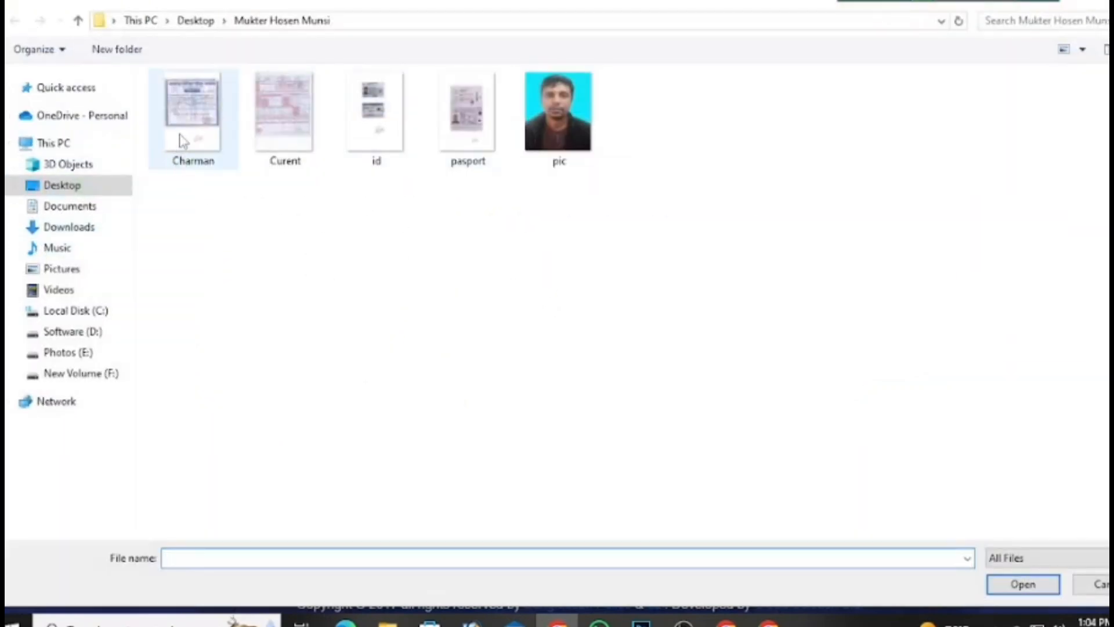
{"action": "left_click", "coordinate": [180, 139]}
{"action": "left_click", "coordinate": [1016, 586]}
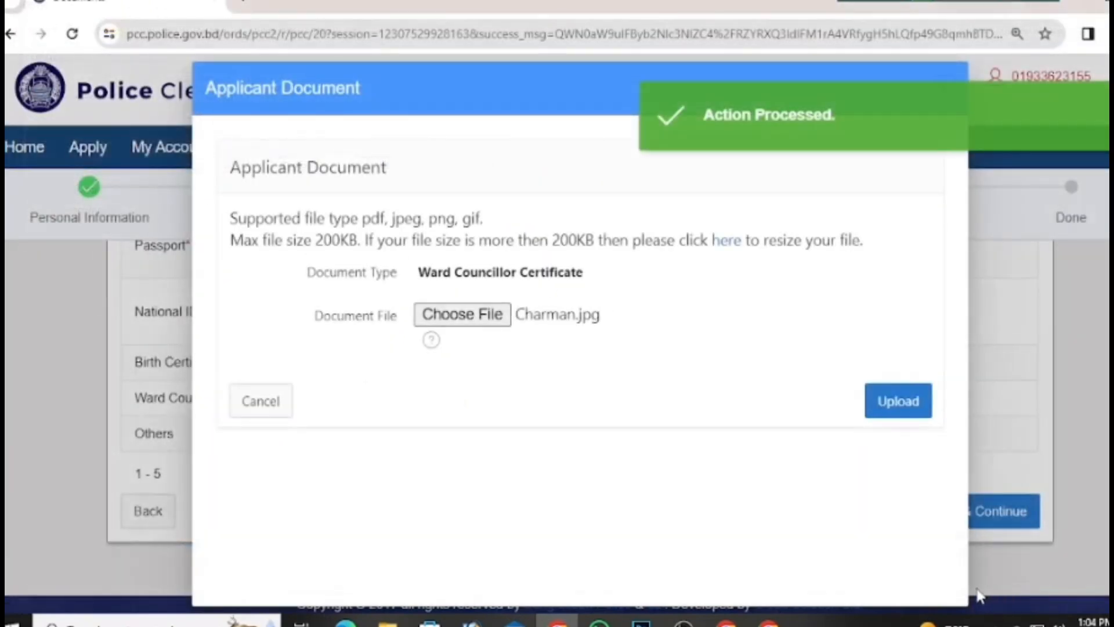
{"action": "left_click", "coordinate": [884, 406]}
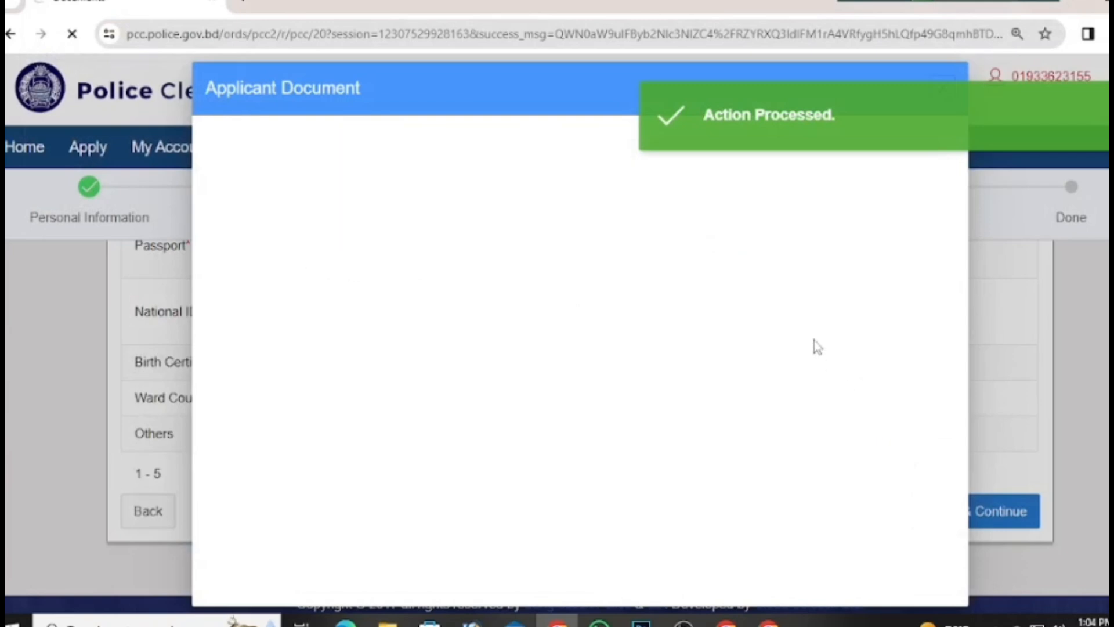
{"action": "scroll", "coordinate": [699, 316], "scroll_direction": "down", "scroll_amount": 5}
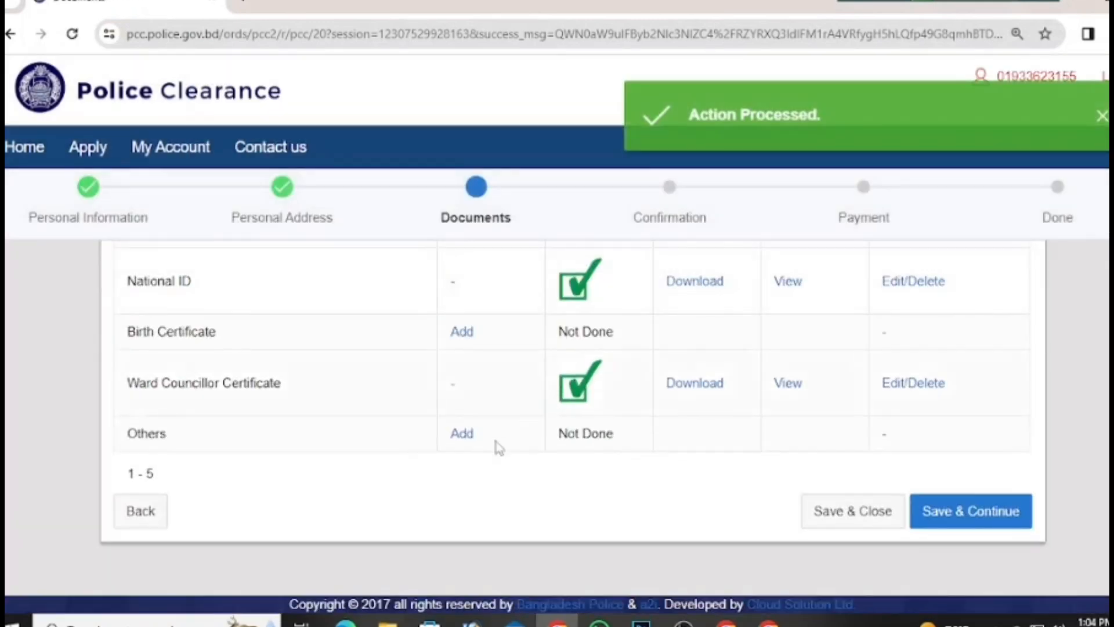
Step: Attach Curent.jpg as the document under Others
{"action": "left_click", "coordinate": [463, 434]}
{"action": "left_click", "coordinate": [469, 315]}
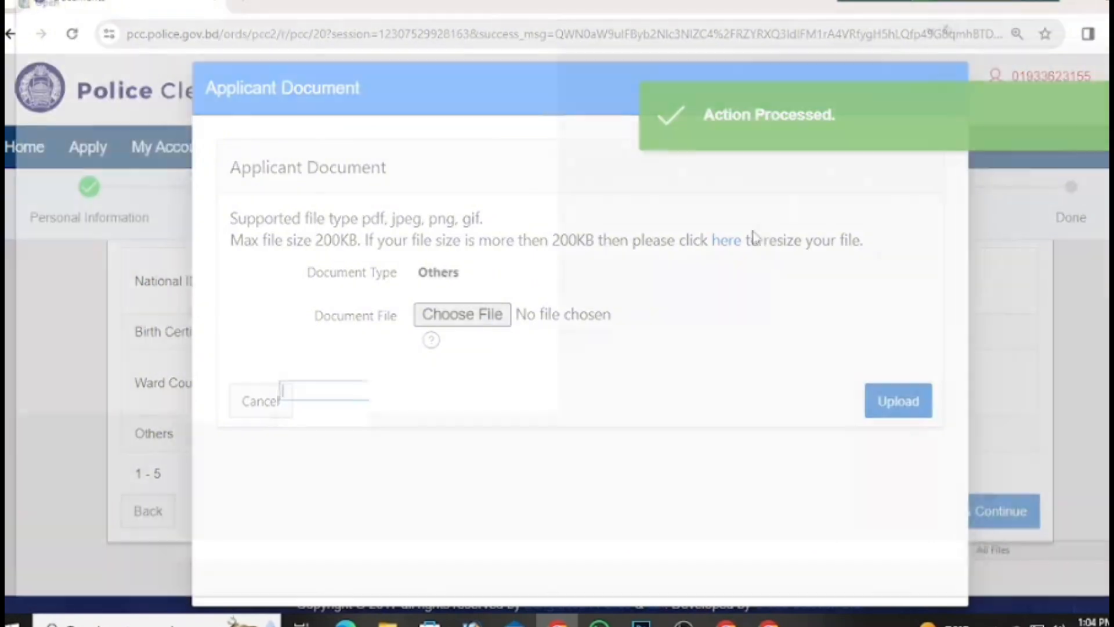
{"action": "left_click", "coordinate": [284, 116]}
{"action": "left_click", "coordinate": [1027, 584]}
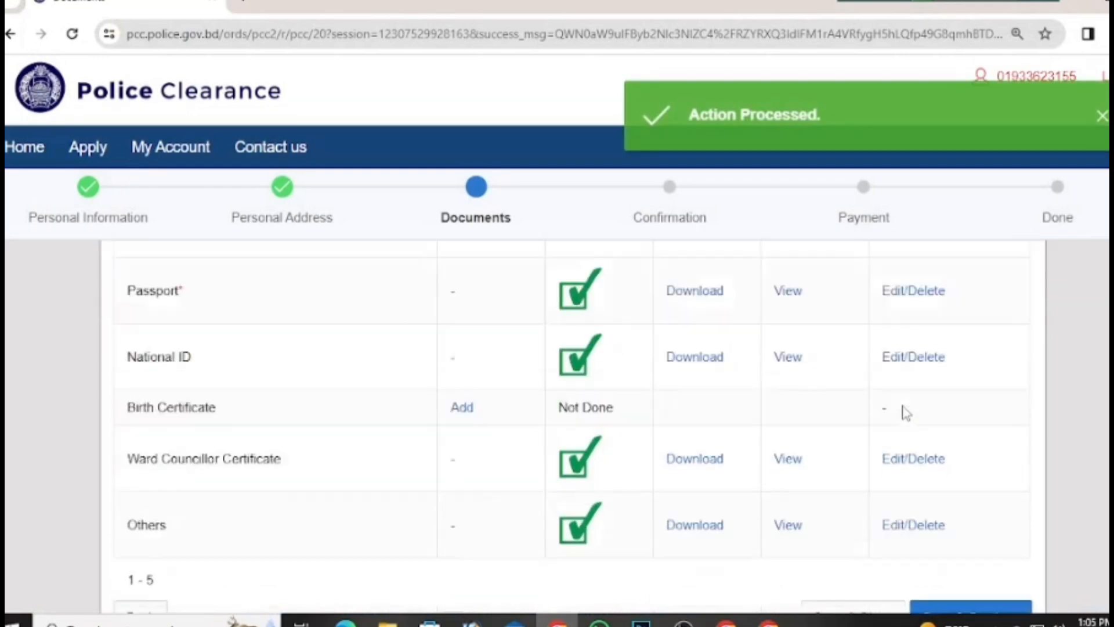
Step: Save the uploaded documents and review the application letter to the Superintendent of Police, Shariatpur
{"action": "scroll", "coordinate": [907, 413], "scroll_direction": "down", "scroll_amount": 2}
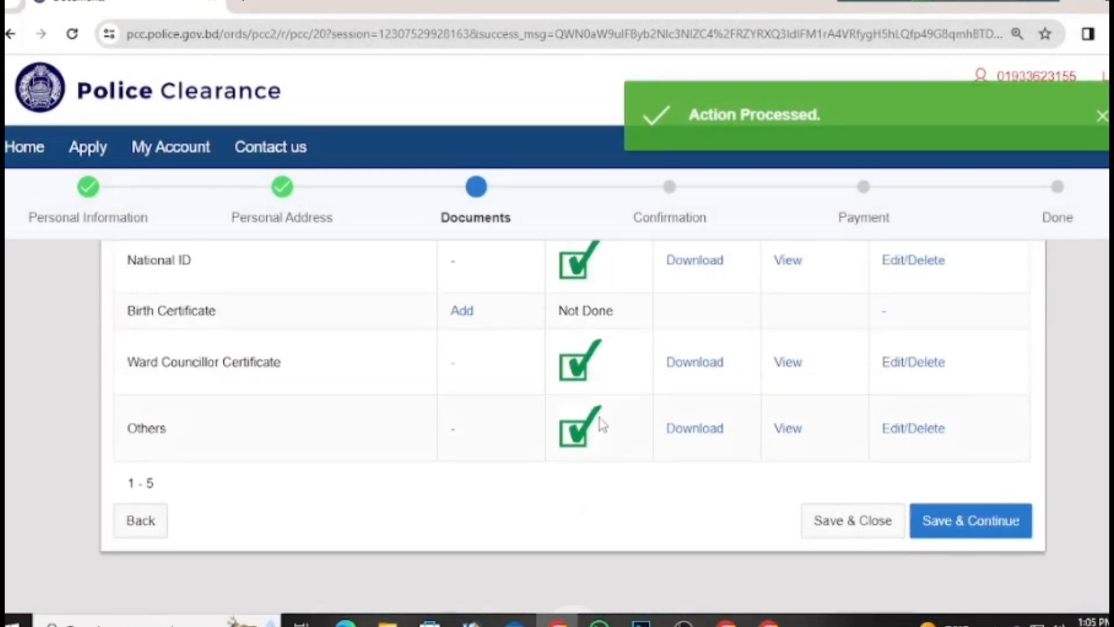
{"action": "scroll", "coordinate": [615, 417], "scroll_direction": "up", "scroll_amount": 5}
{"action": "scroll", "coordinate": [646, 447], "scroll_direction": "down", "scroll_amount": 5}
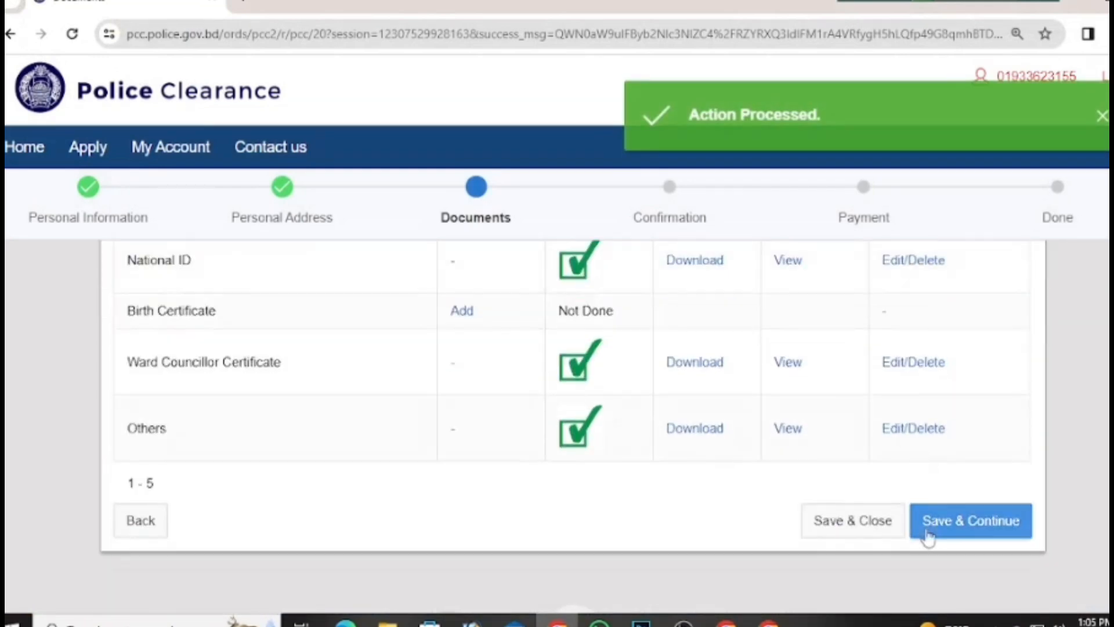
{"action": "left_click", "coordinate": [965, 533]}
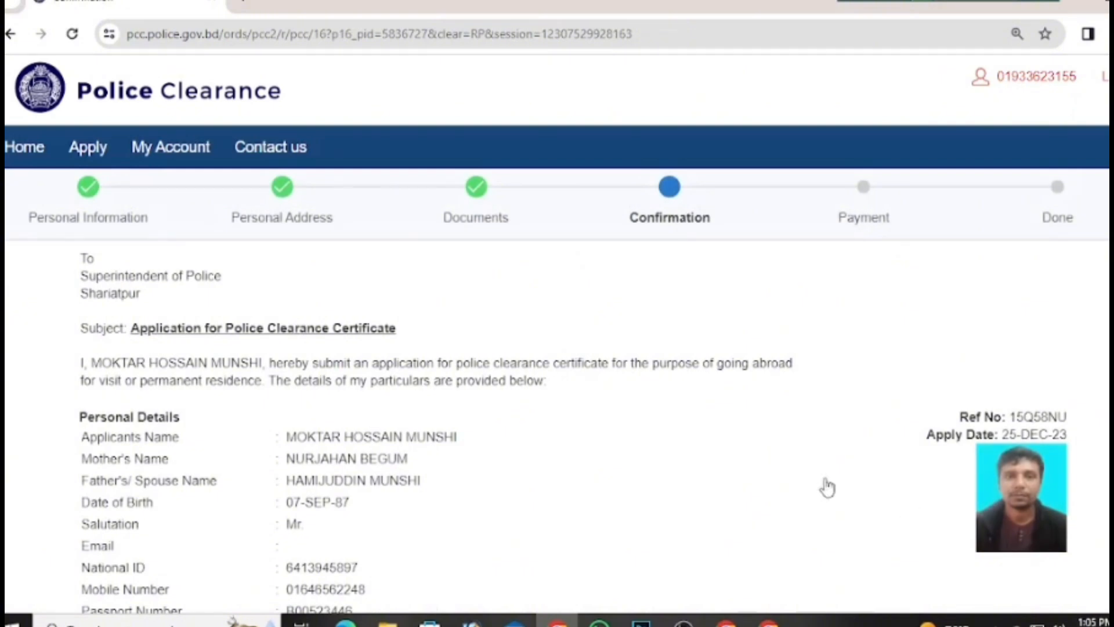
{"action": "scroll", "coordinate": [783, 472], "scroll_direction": "down", "scroll_amount": 5}
{"action": "scroll", "coordinate": [786, 472], "scroll_direction": "up", "scroll_amount": 5}
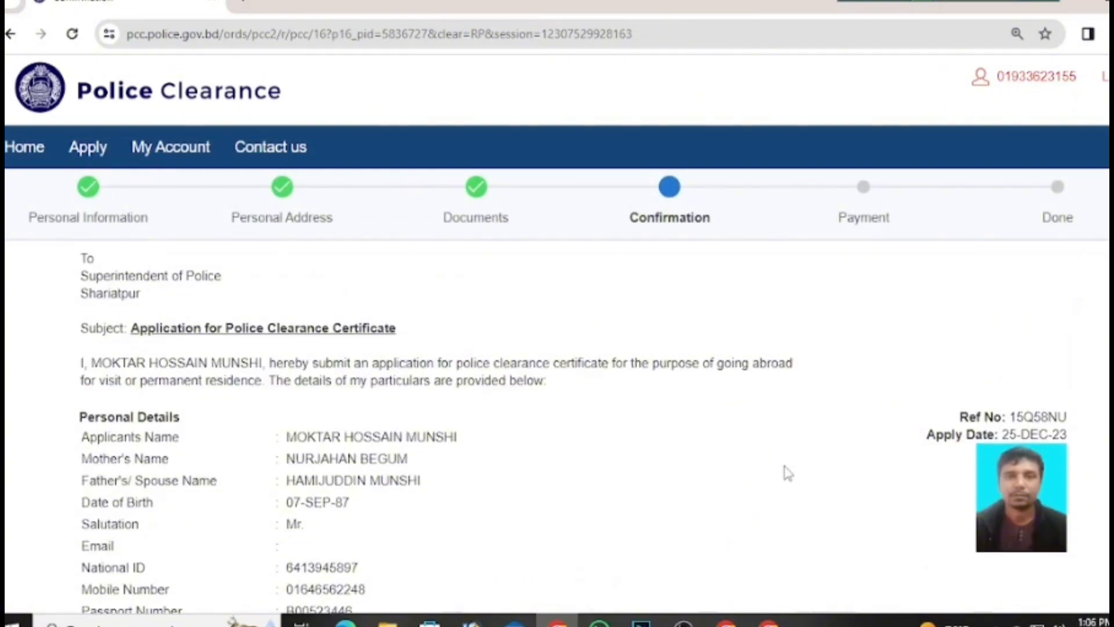